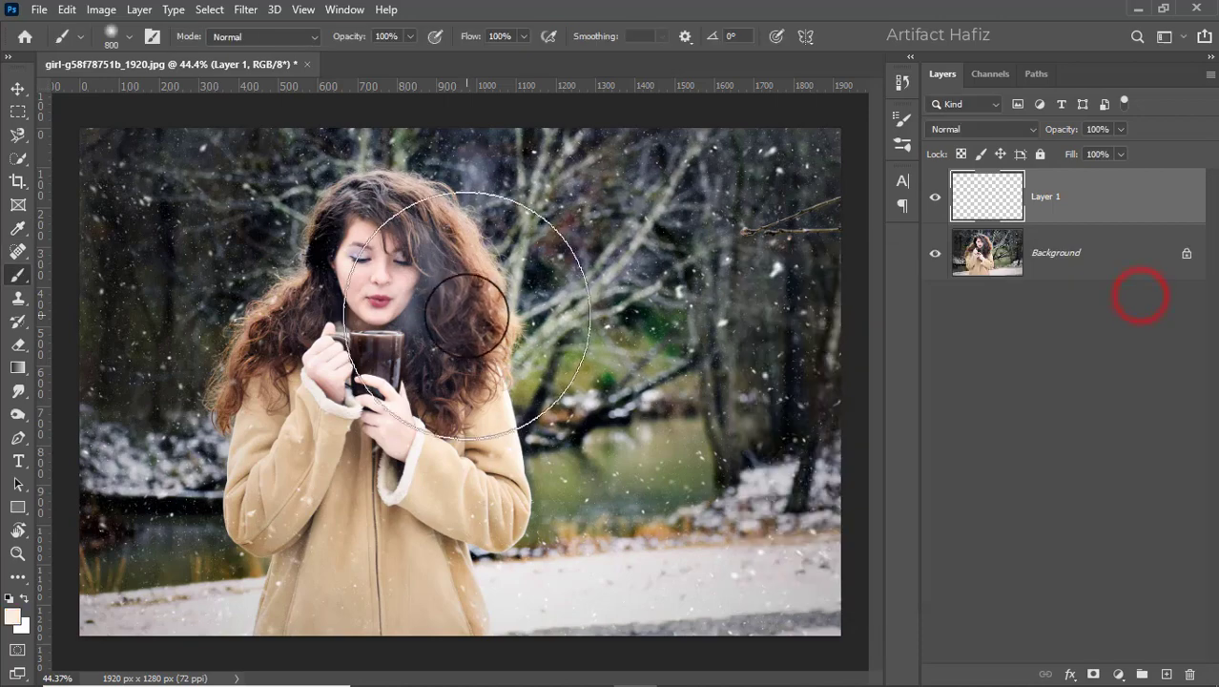
# Paint a soft light-peach glow with the 800 px brush on Layer 1 and set the layer's blending mode to Screen.
pyautogui.click(451, 386)
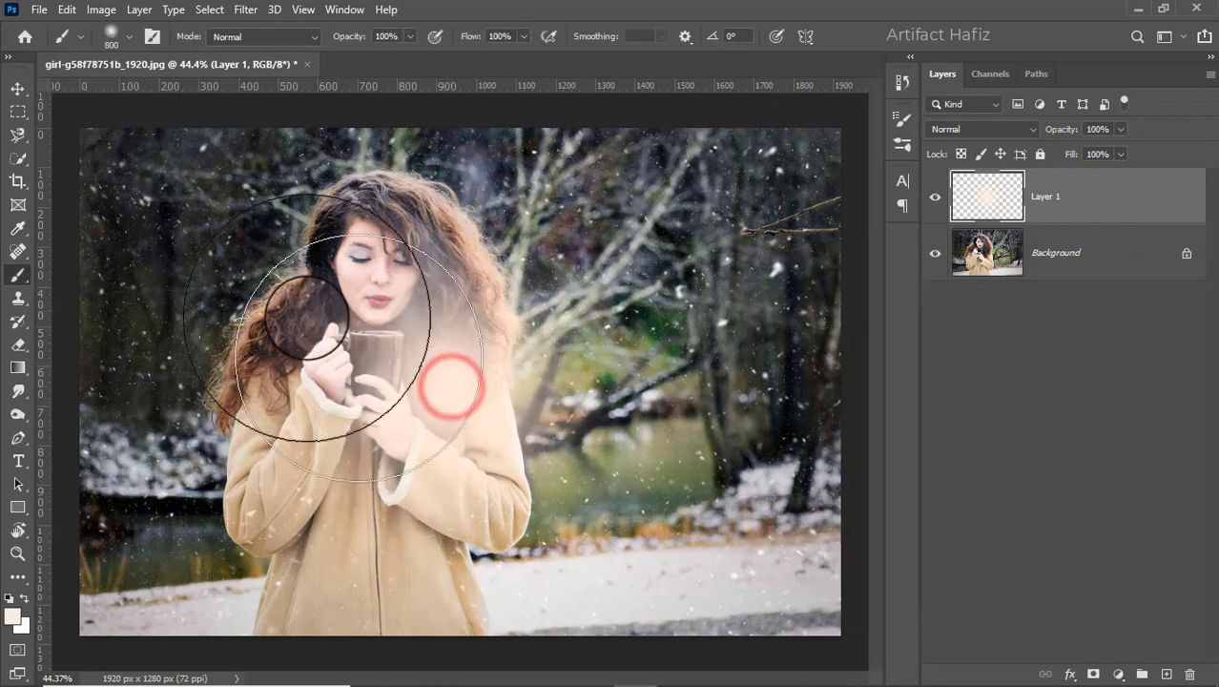
pyautogui.click(12, 89)
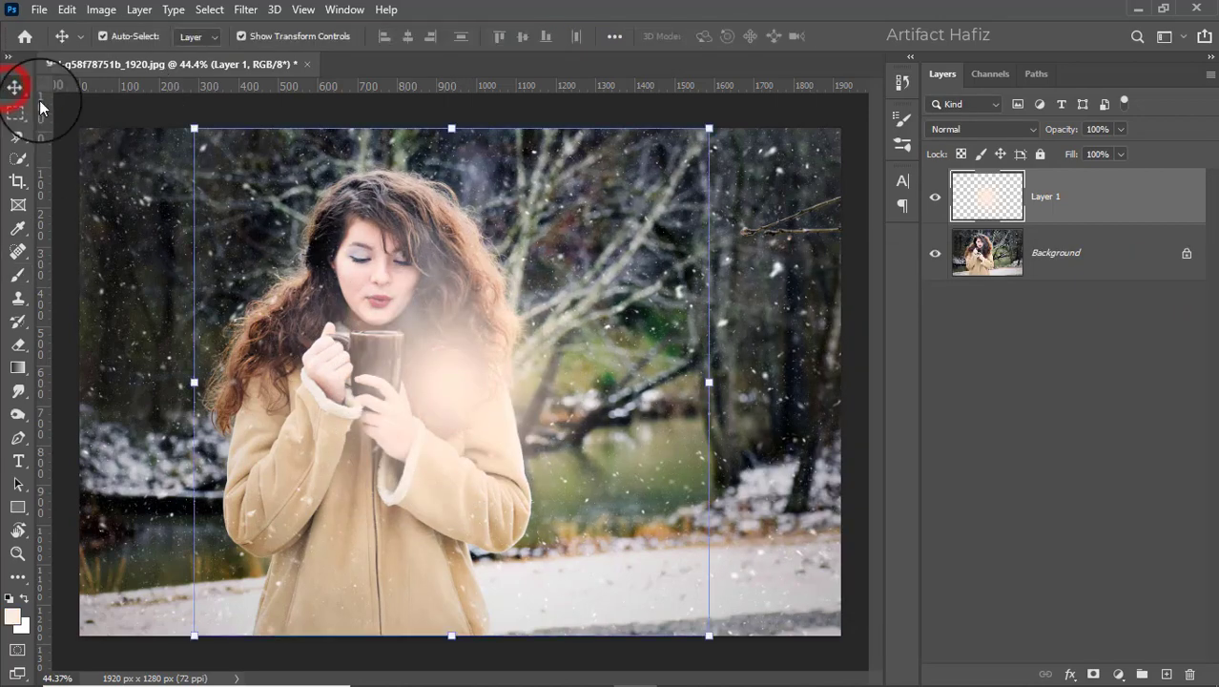
pyautogui.click(242, 37)
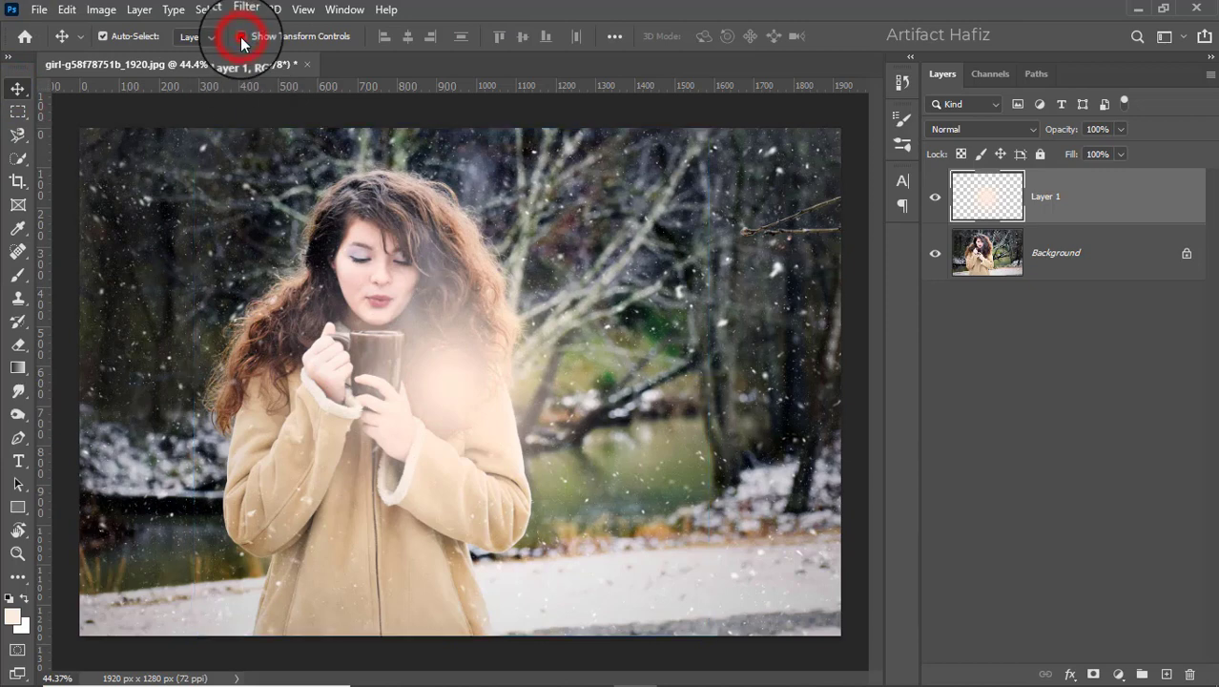
pyautogui.click(241, 38)
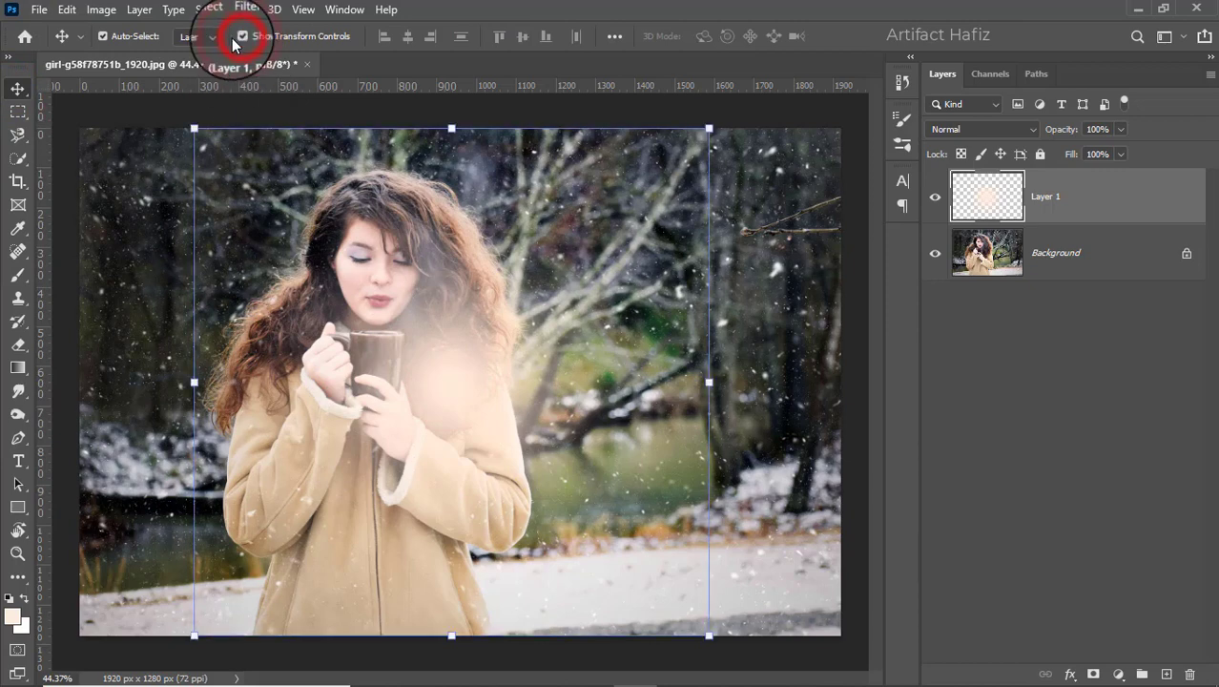
pyautogui.click(949, 129)
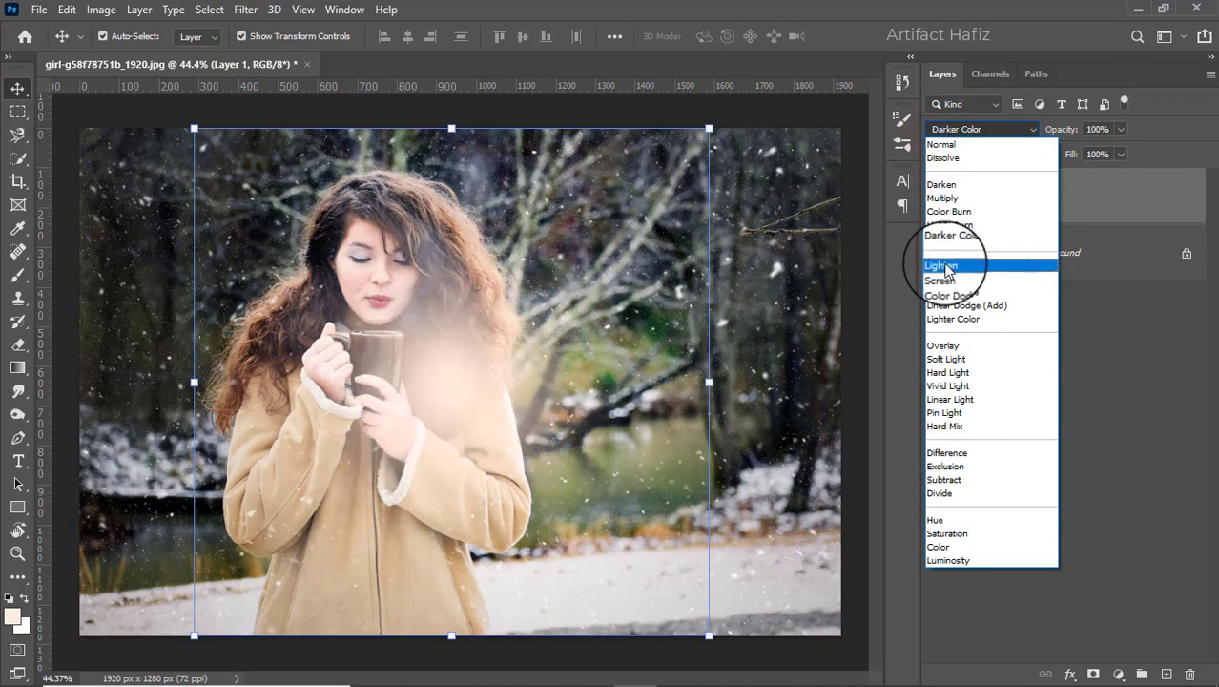
pyautogui.click(944, 278)
# Scale the glow on Layer 1 to 208% and move it to the upper-left corner of the photo.
pyautogui.moveTo(424, 372); pyautogui.dragTo(144, 170)
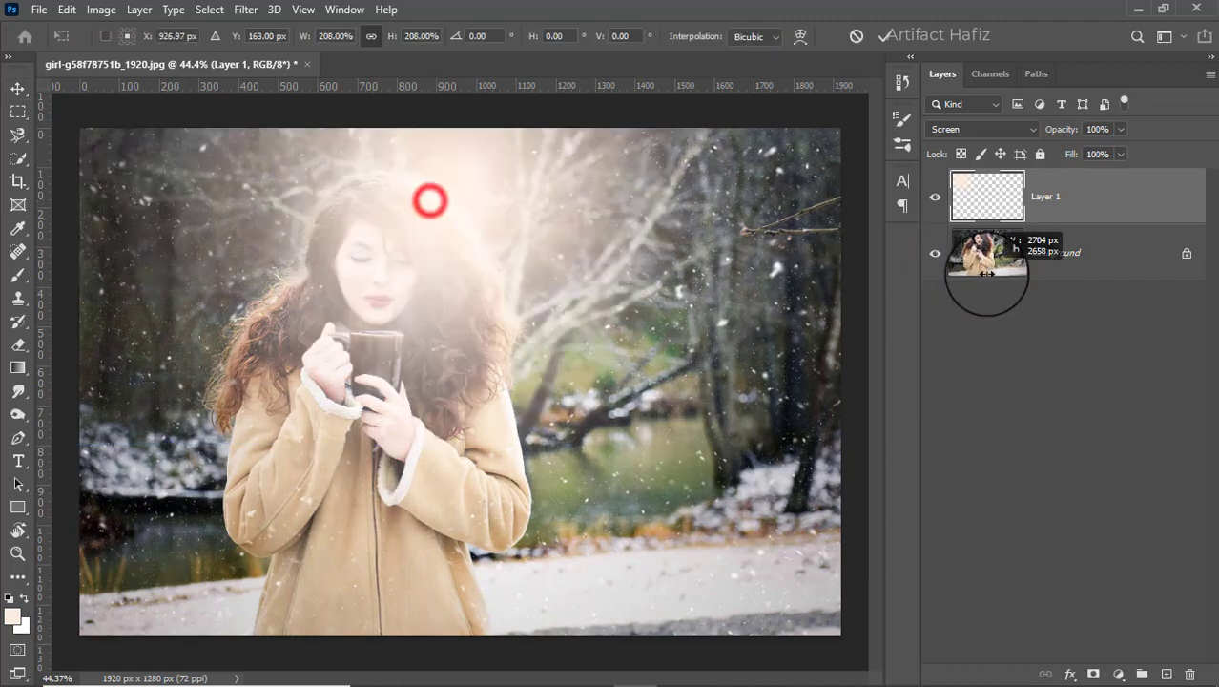
pyautogui.moveTo(803, 277); pyautogui.dragTo(620, 167)
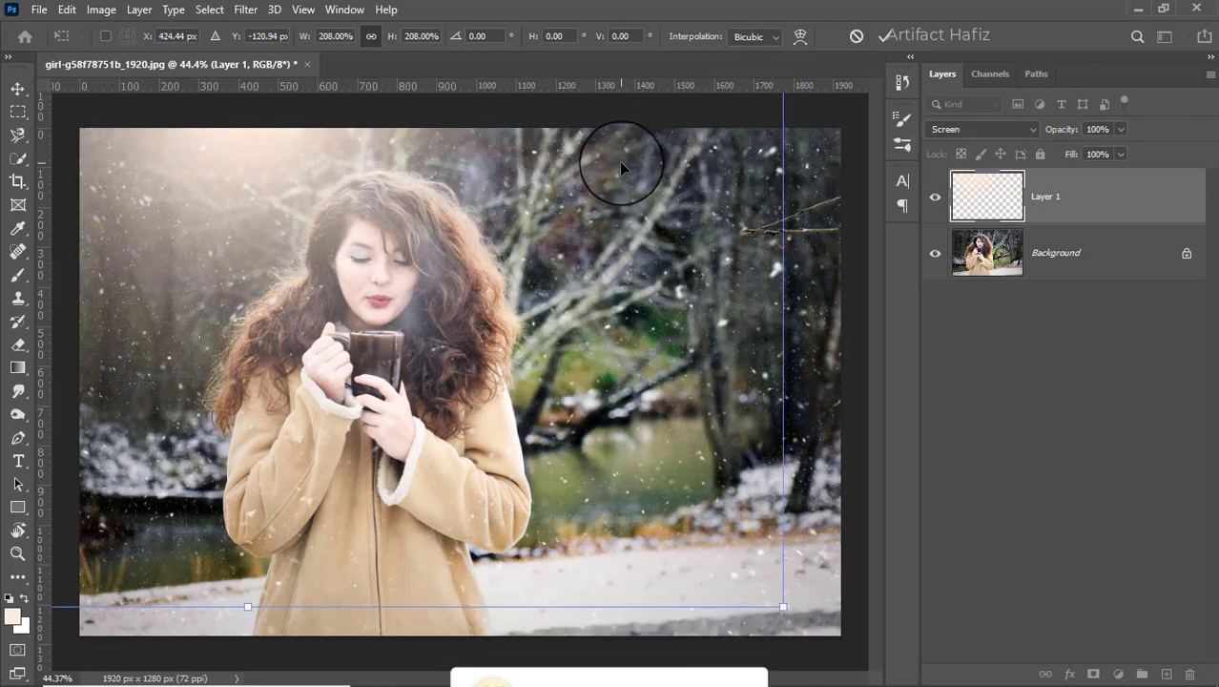
pyautogui.click(884, 35)
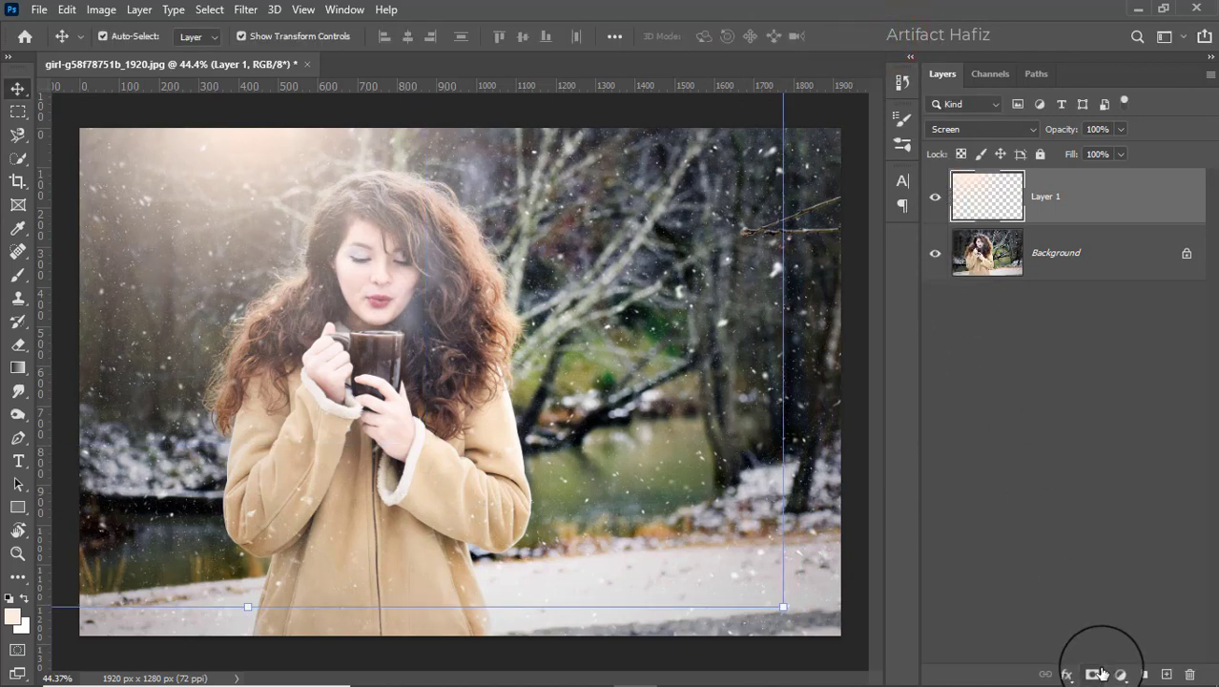
# Add a layer mask to Layer 1 and prepare a black brush at 19% opacity.
pyautogui.click(1094, 673)
pyautogui.click(17, 276)
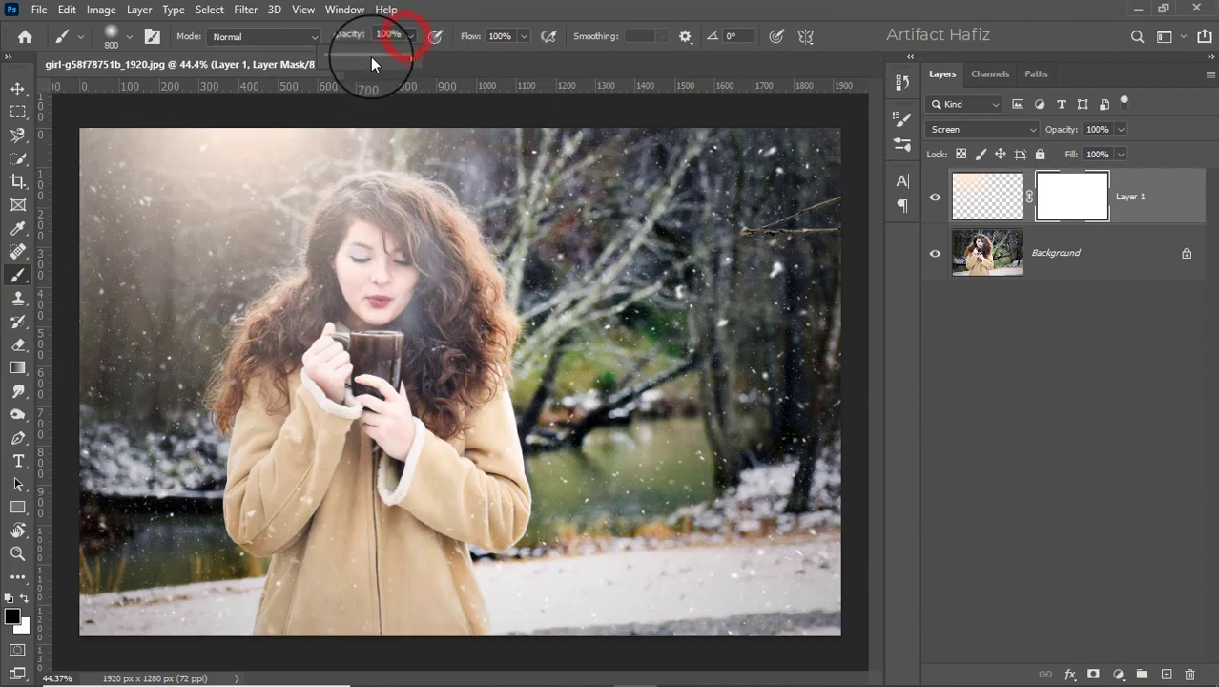
pyautogui.moveTo(351, 59); pyautogui.dragTo(343, 57)
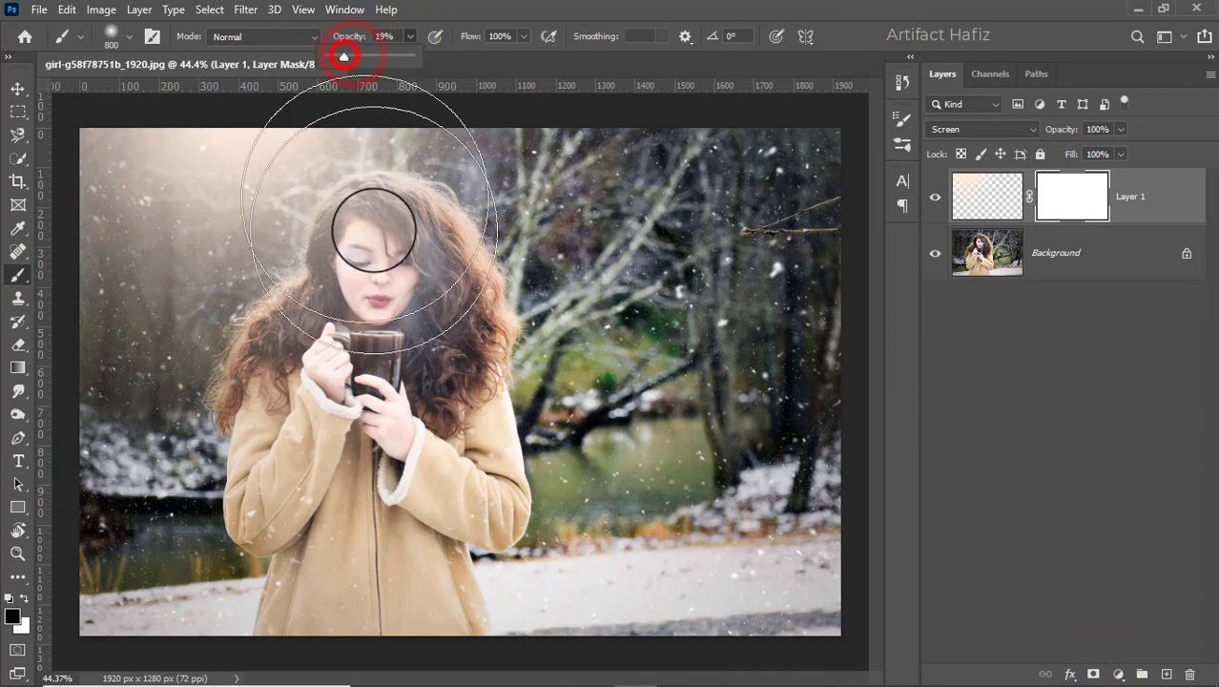
# Paint over the woman's face on the Layer 1 mask with a 300 px brush to reduce the haze.
pyautogui.click(343, 297)
pyautogui.press('[')
pyautogui.press('[')
pyautogui.press('[')
pyautogui.press('[')
pyautogui.press('[')
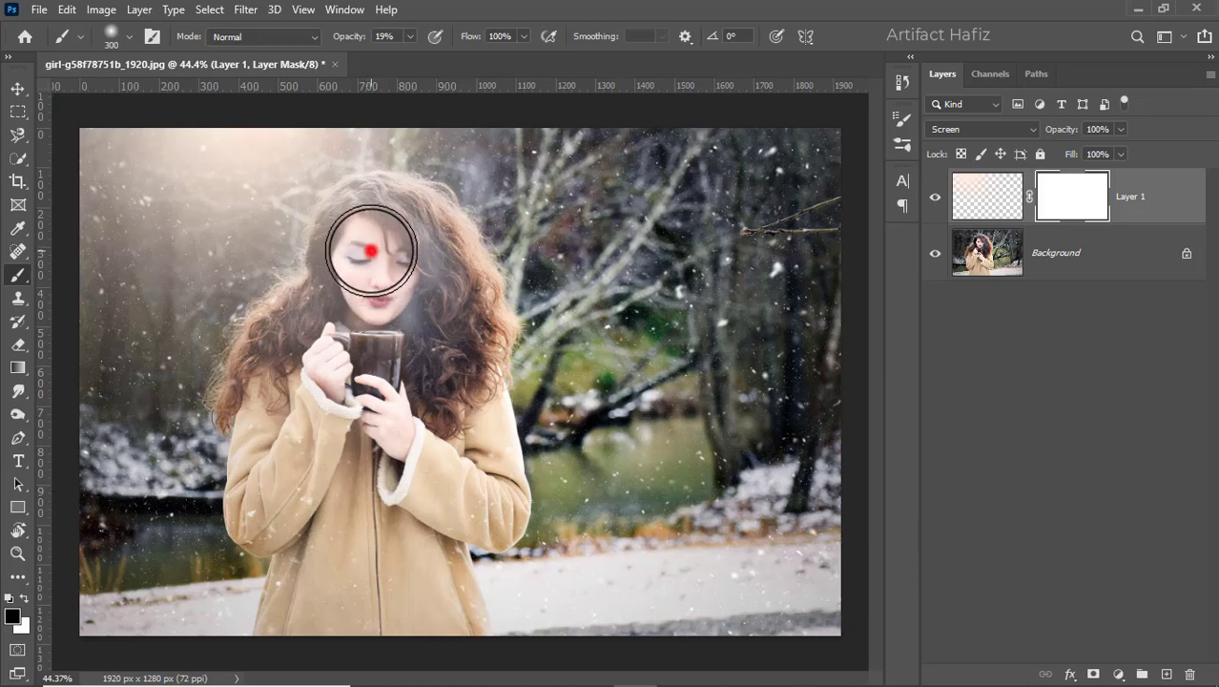
pyautogui.moveTo(371, 250); pyautogui.dragTo(368, 246)
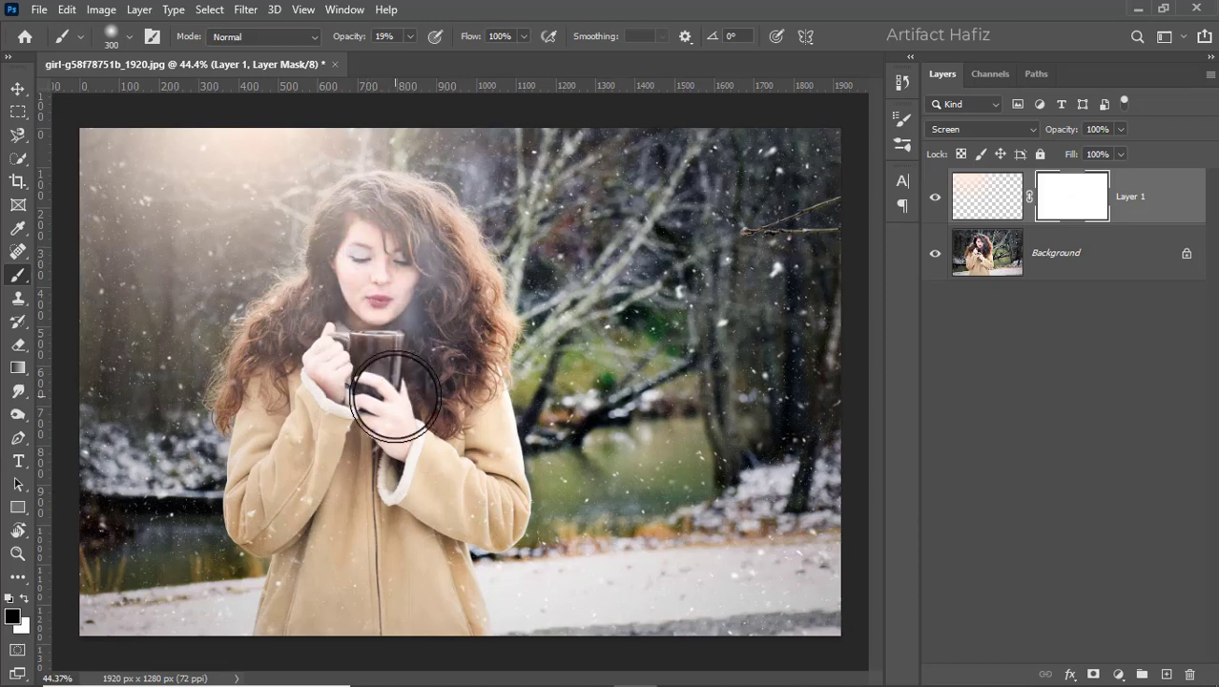
# Dab over the eyes, lips and nose on the Layer 1 mask with a 60 px brush to bring back facial detail.
pyautogui.press('[')
pyautogui.press('[')
pyautogui.press('[')
pyautogui.press('[')
pyautogui.press('[')
pyautogui.press('[')
pyautogui.press('[')
pyautogui.press('[')
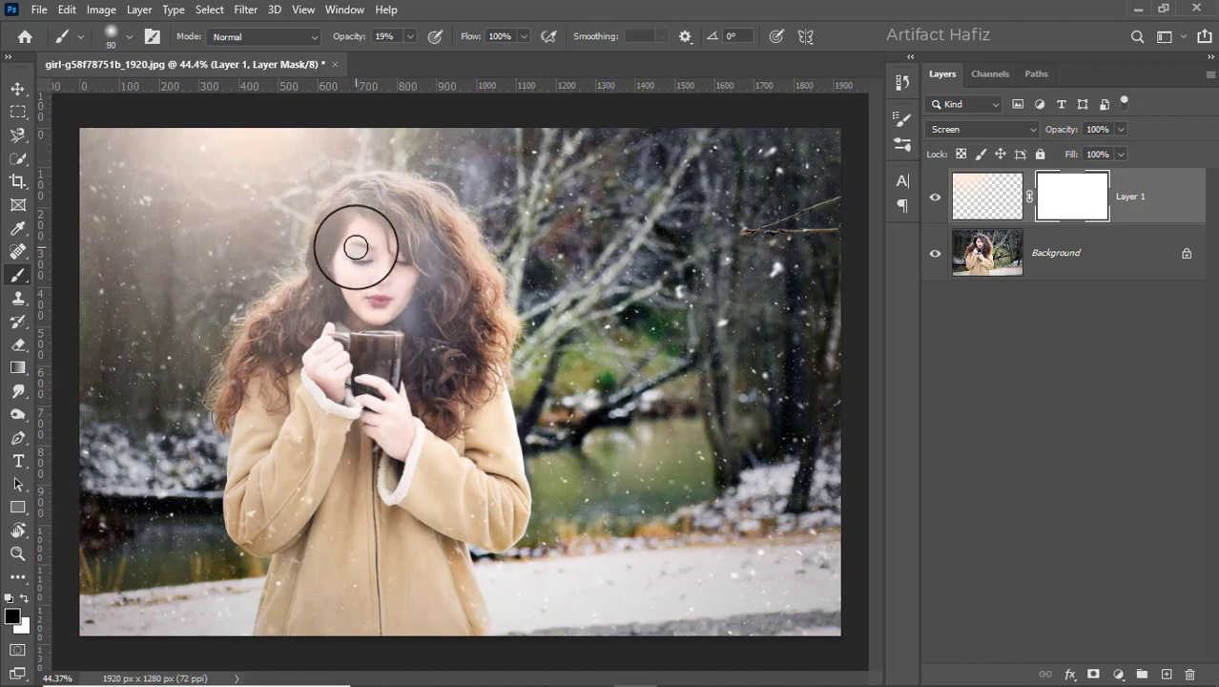
pyautogui.press('[')
pyautogui.press('[')
pyautogui.press('[')
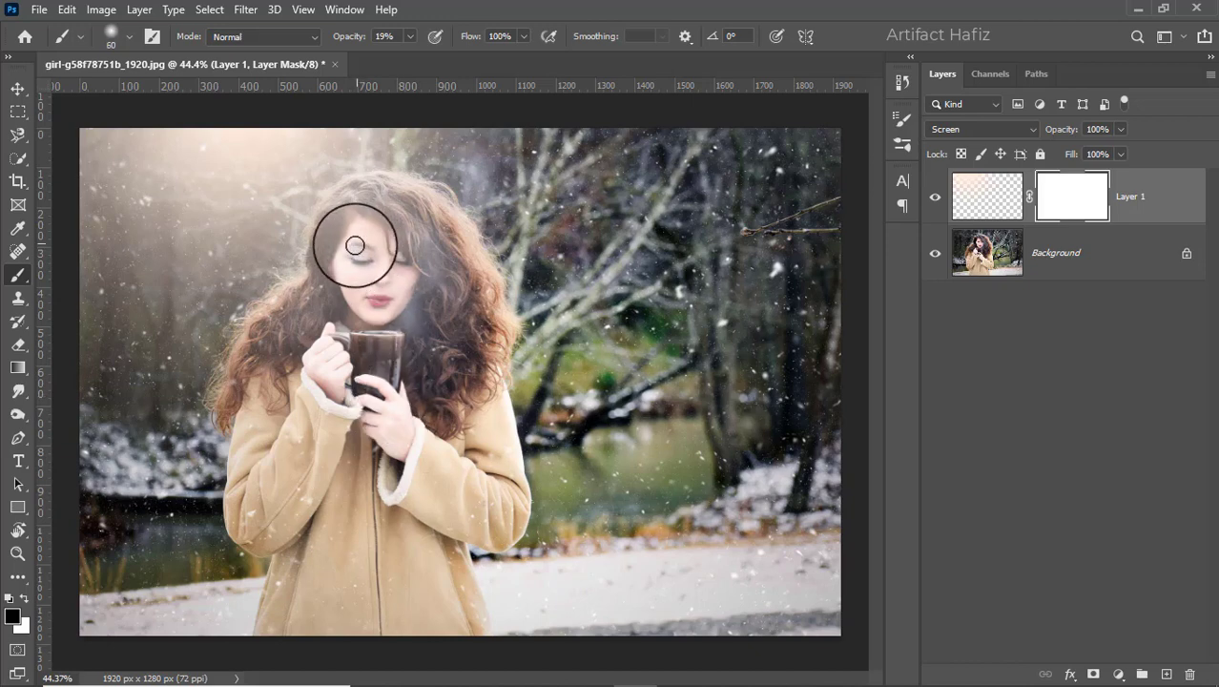
pyautogui.moveTo(359, 248); pyautogui.dragTo(354, 259)
pyautogui.click(397, 259)
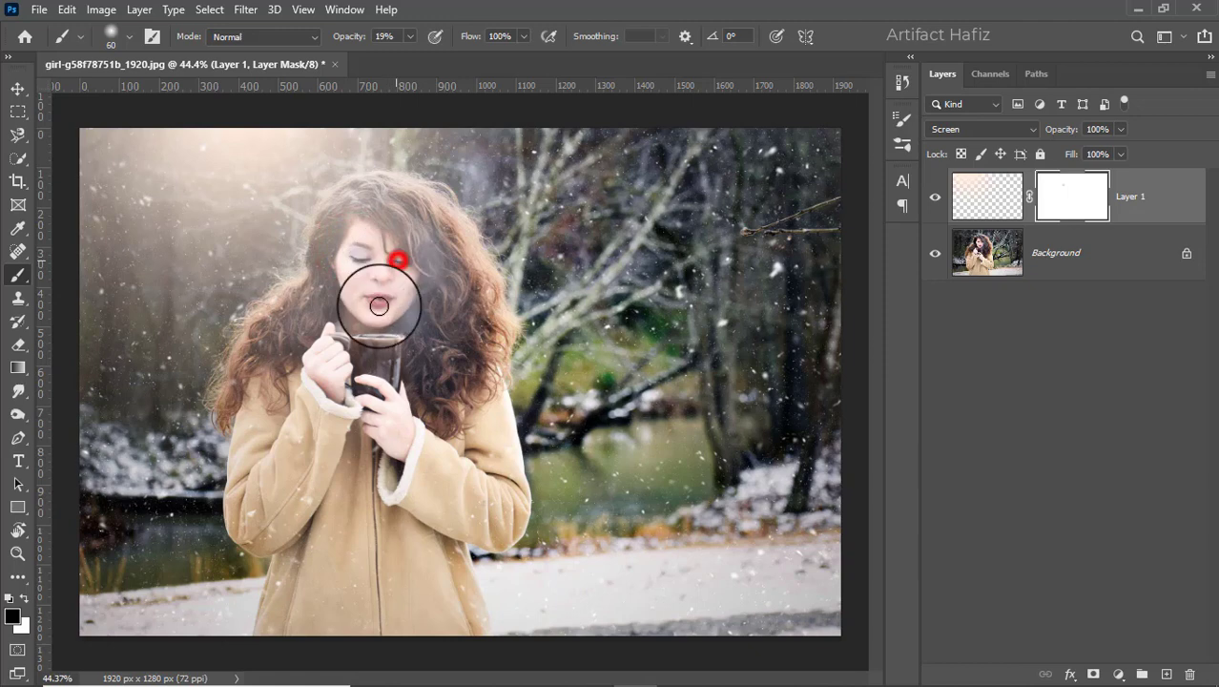
pyautogui.click(374, 300)
pyautogui.click(383, 276)
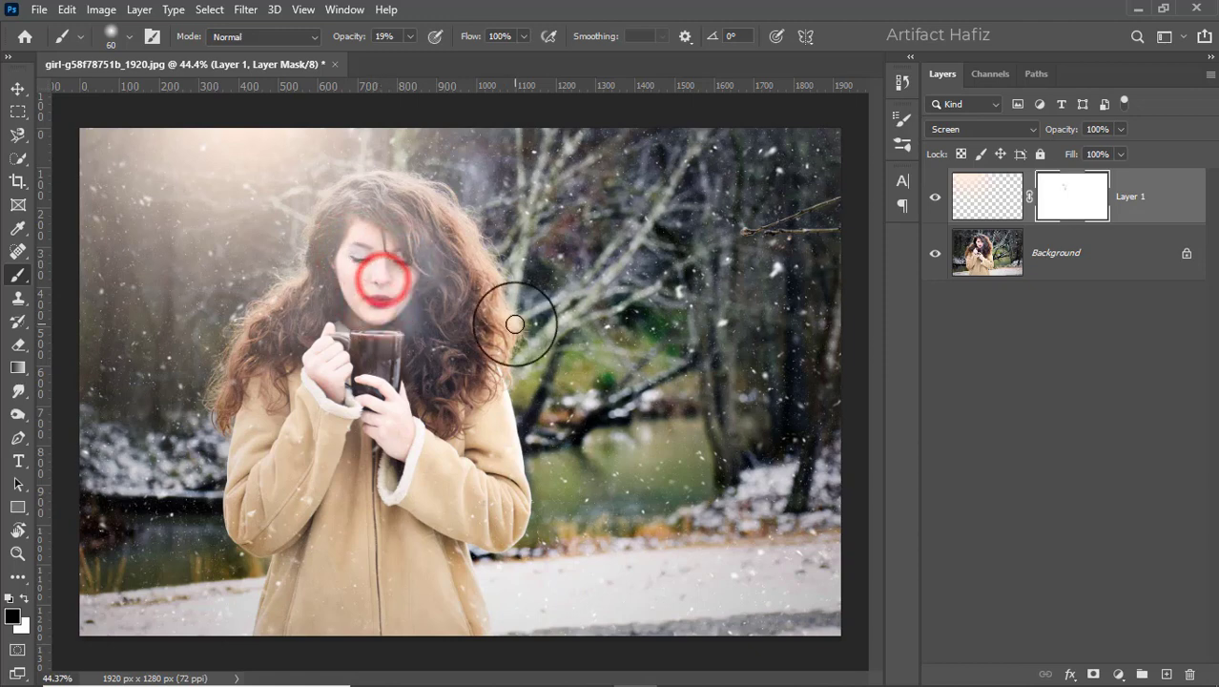
pyautogui.click(934, 201)
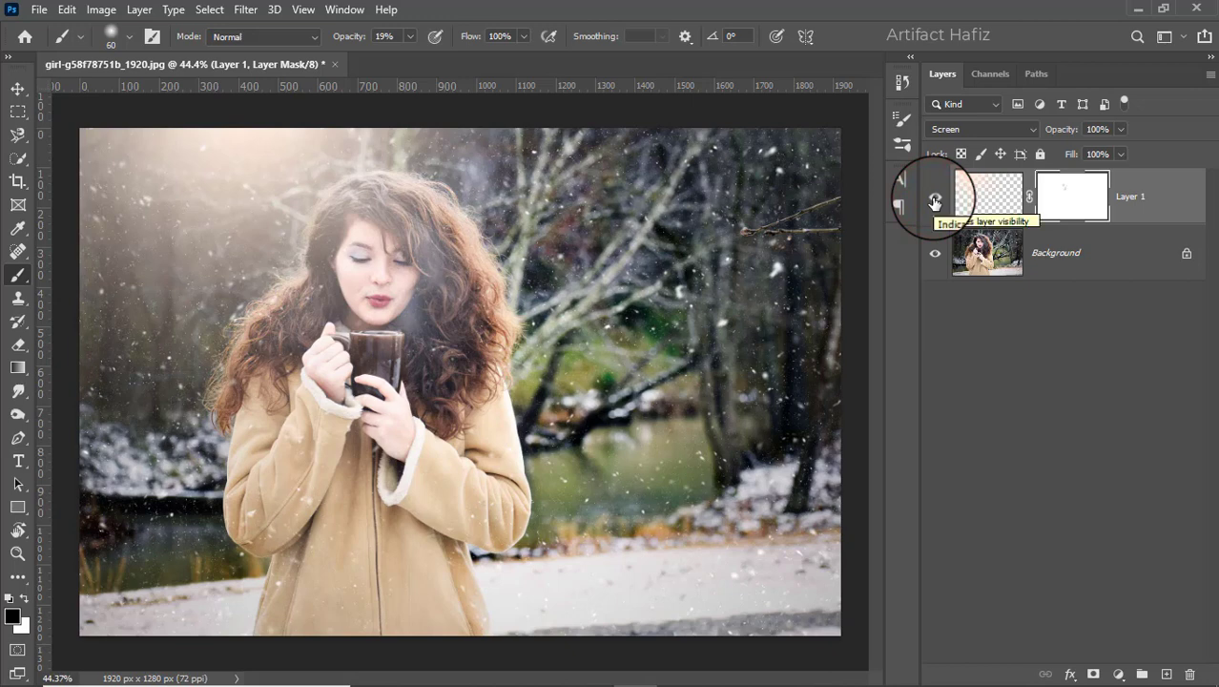
# Add a Color Lookup adjustment layer above Layer 1.
pyautogui.click(1148, 188)
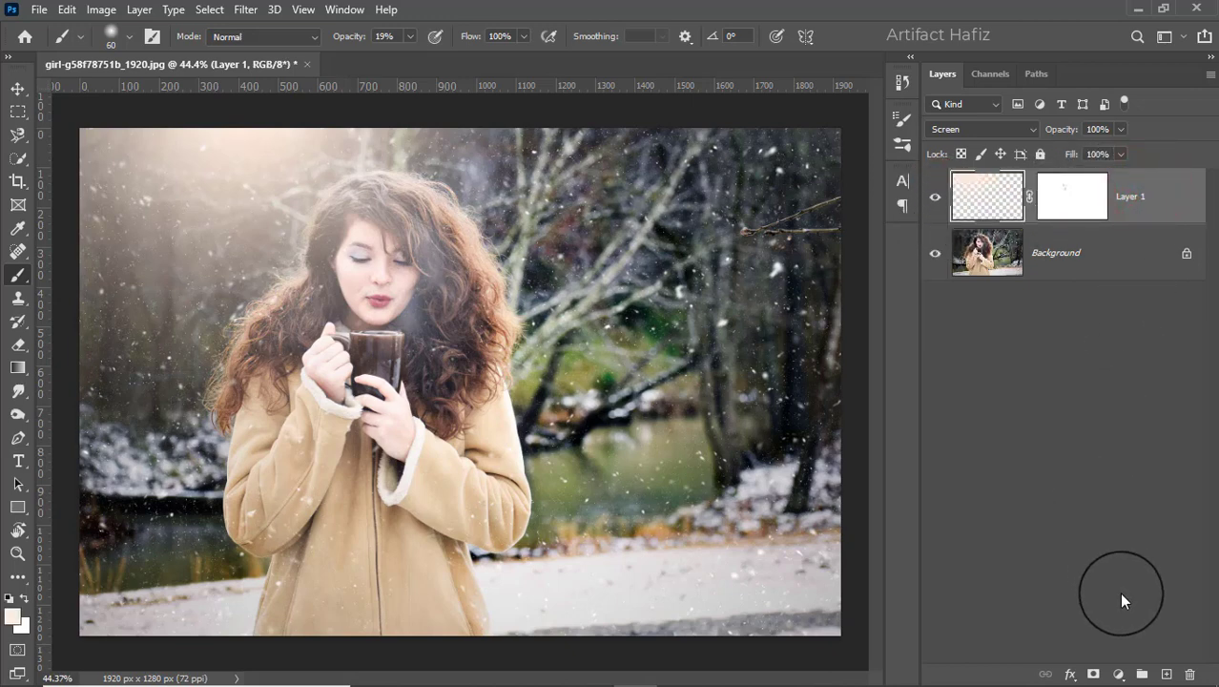
pyautogui.click(1120, 667)
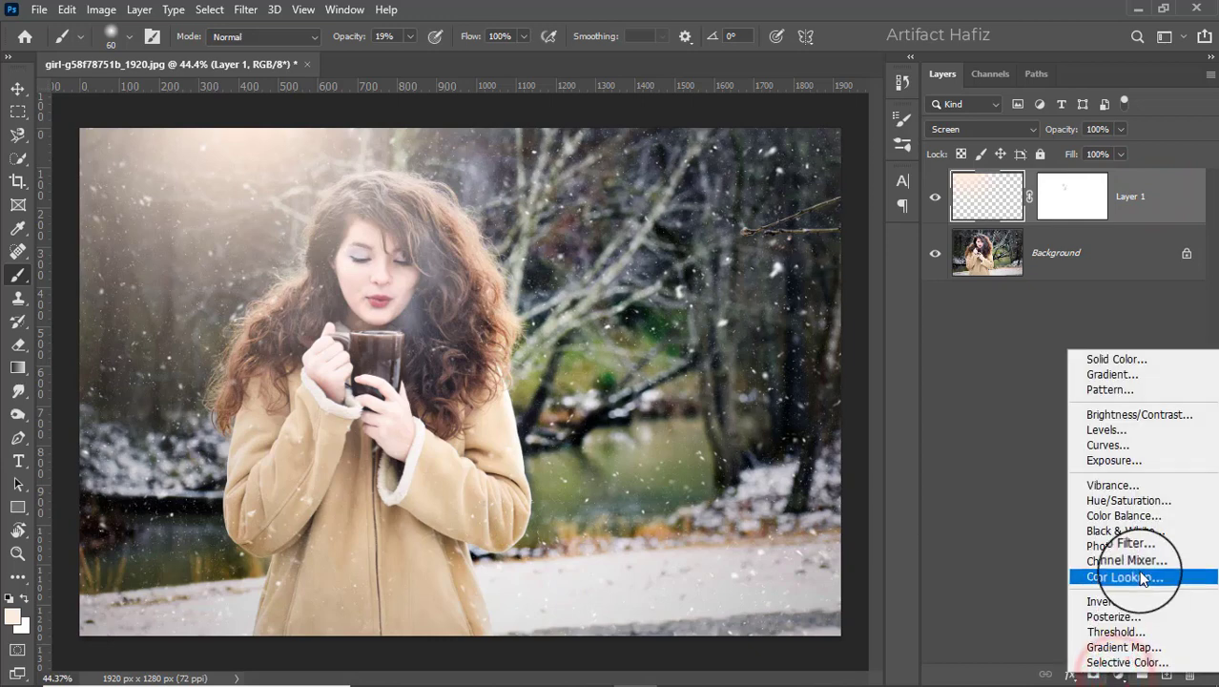
pyautogui.click(1142, 575)
# Try the Fuji 3D LUTs on the Color Lookup layer, from ETERNA 250D and F125 variants to REALA 500D Kodak 2393.
pyautogui.click(993, 358)
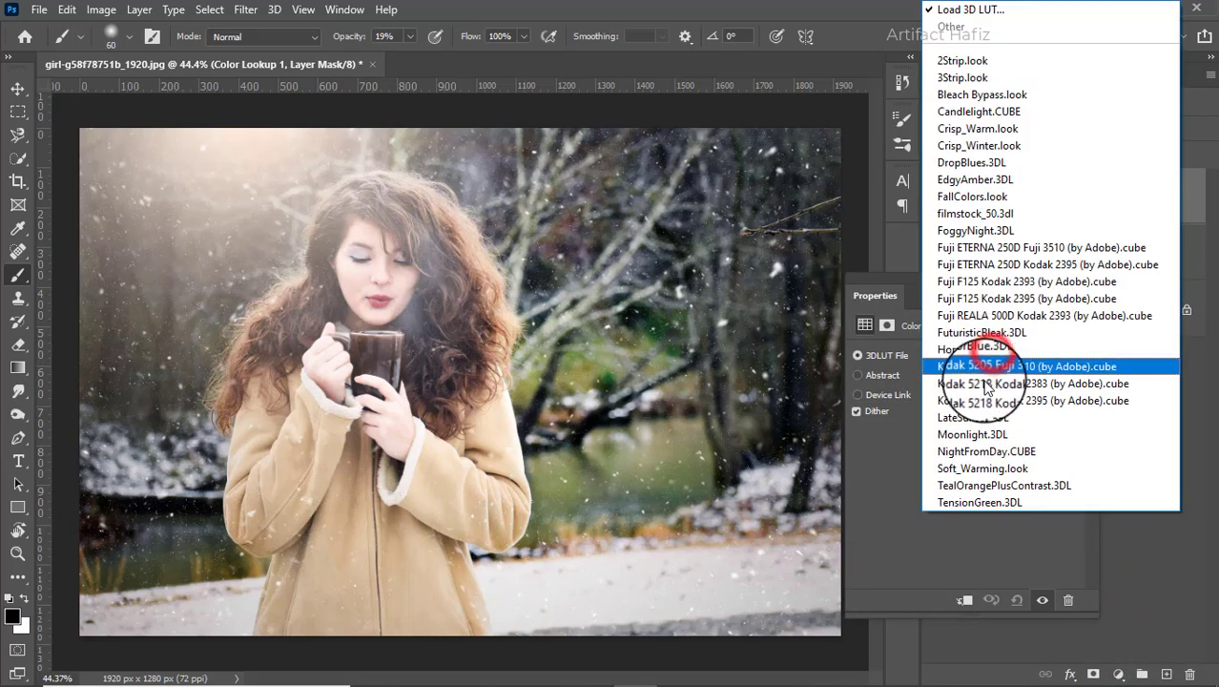
pyautogui.click(983, 264)
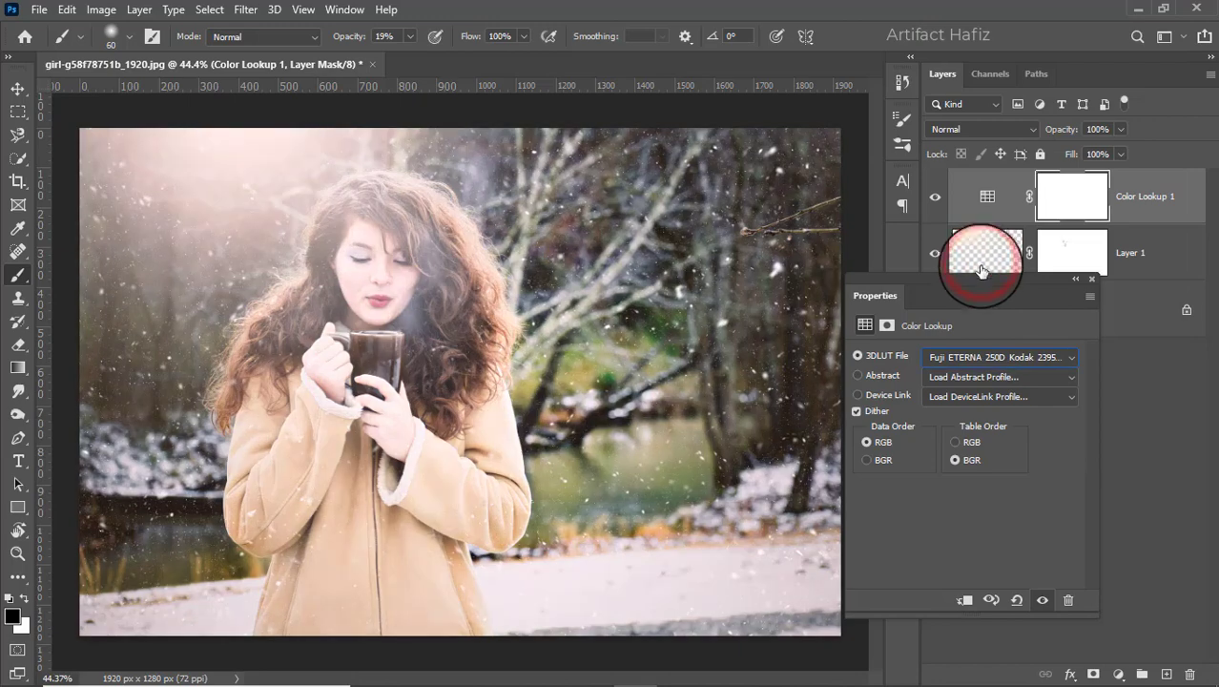
pyautogui.click(970, 355)
pyautogui.scroll(-1, 954, 319)
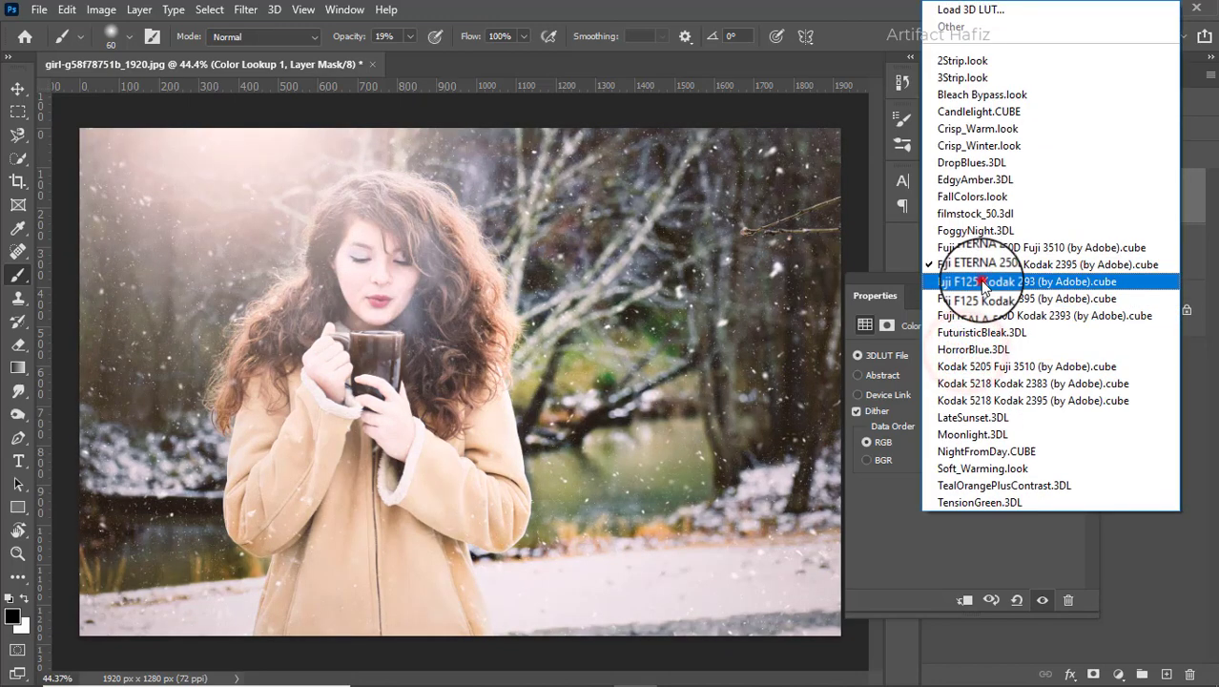
pyautogui.click(982, 285)
pyautogui.click(984, 357)
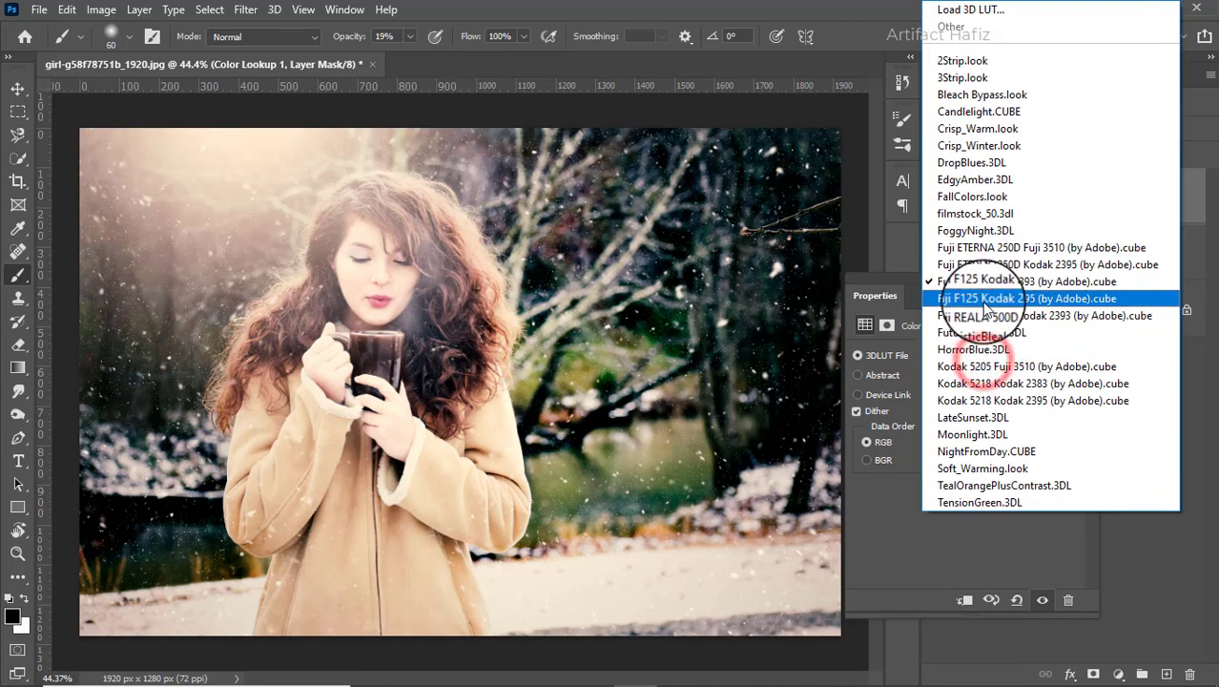
pyautogui.click(983, 298)
pyautogui.click(991, 357)
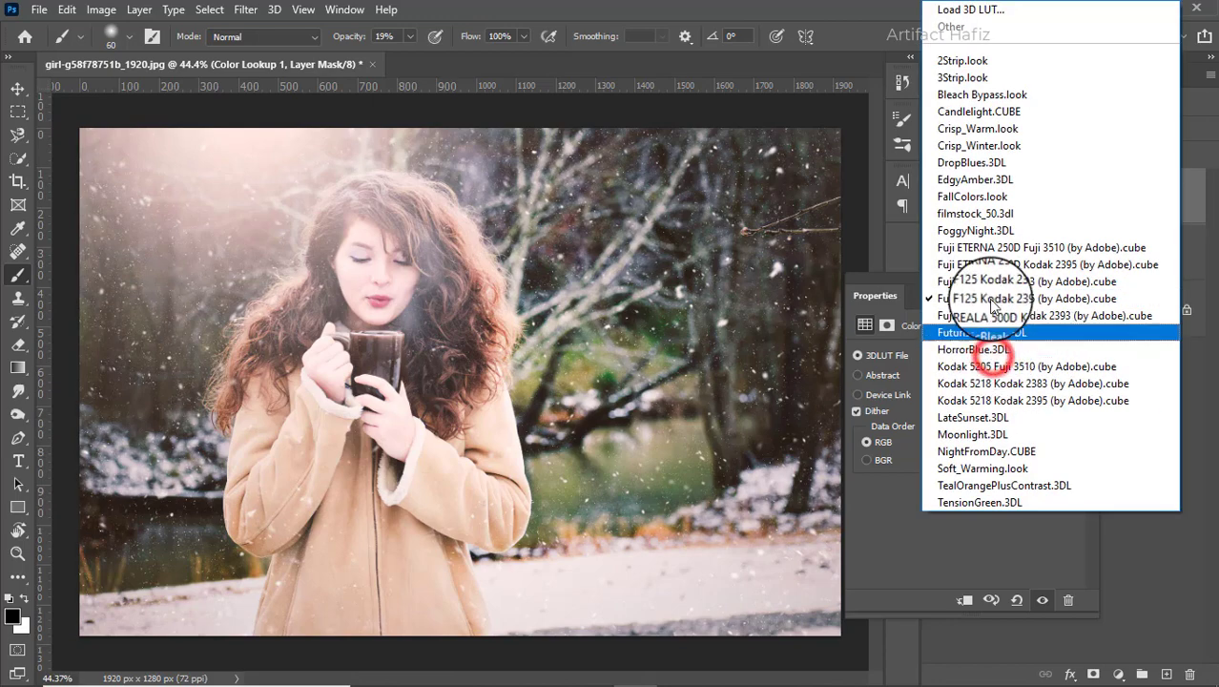
pyautogui.click(992, 249)
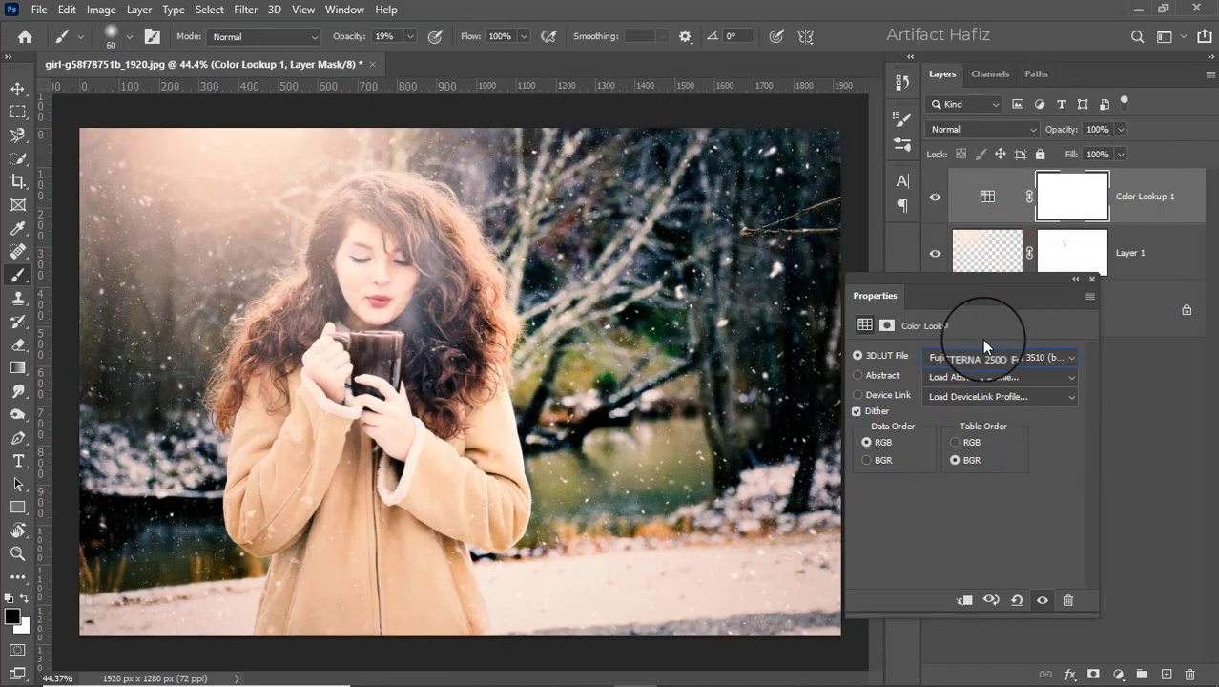
pyautogui.click(982, 355)
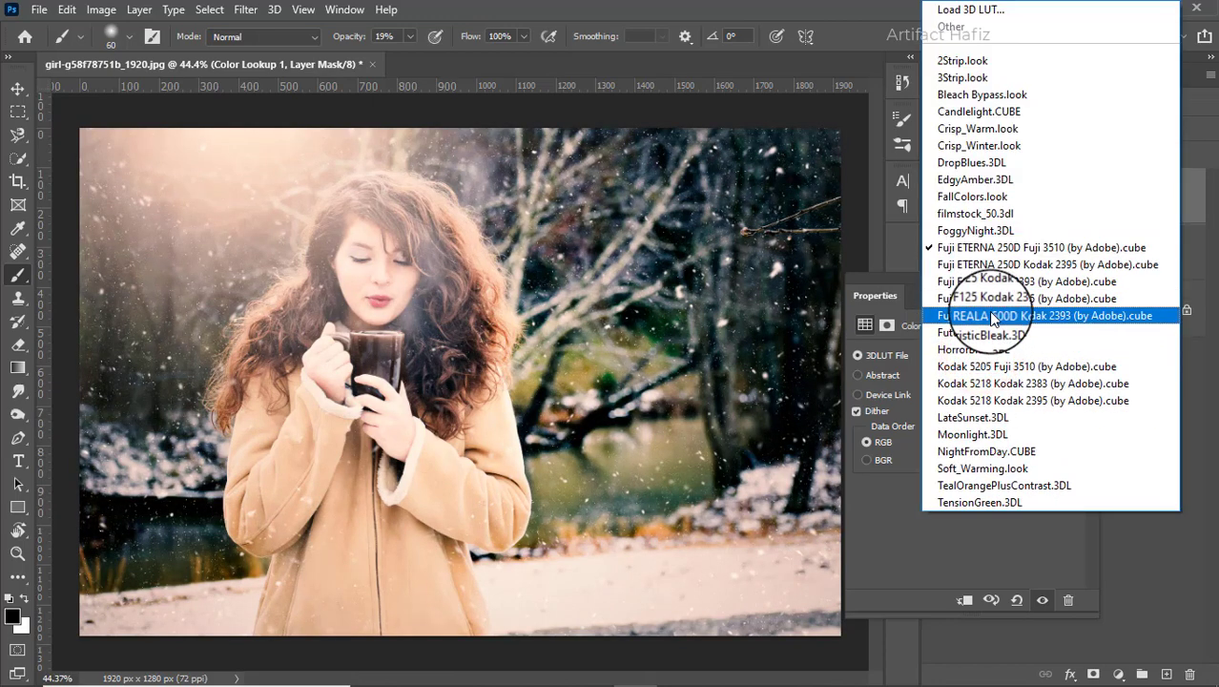
pyautogui.click(989, 314)
# Try the Kodak 5205 Fuji 3510 and Kodak 5218 Kodak 2383 LUTs on the Color Lookup layer.
pyautogui.click(992, 354)
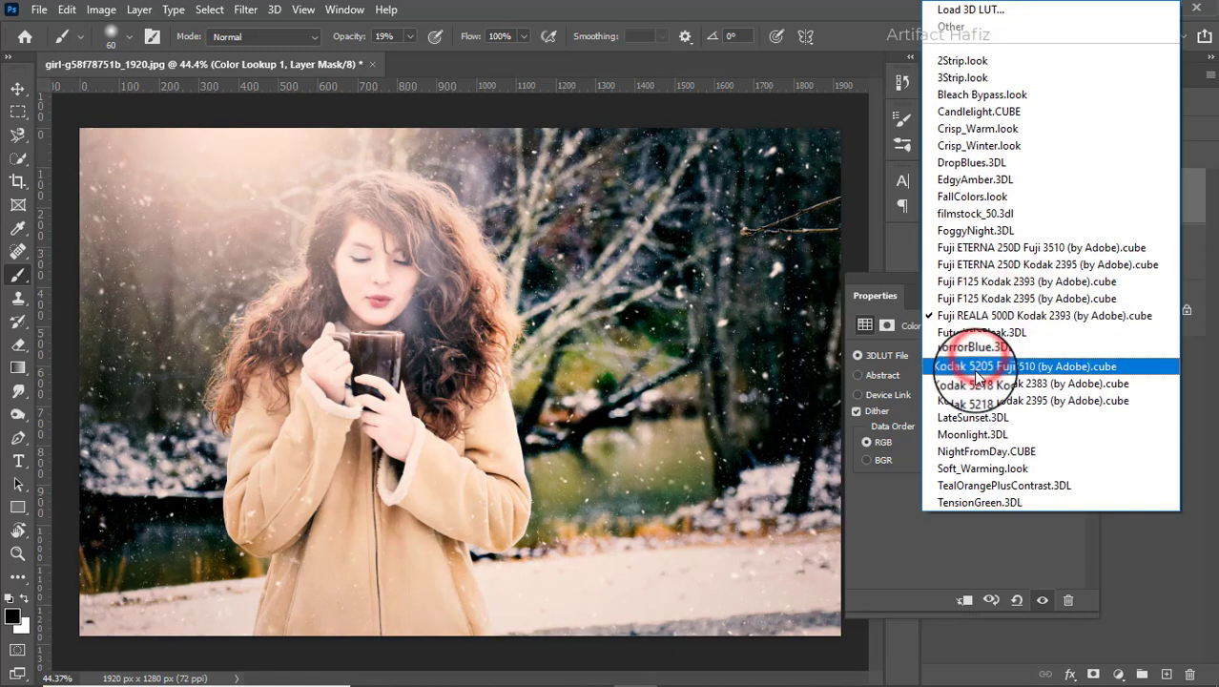
pyautogui.click(975, 368)
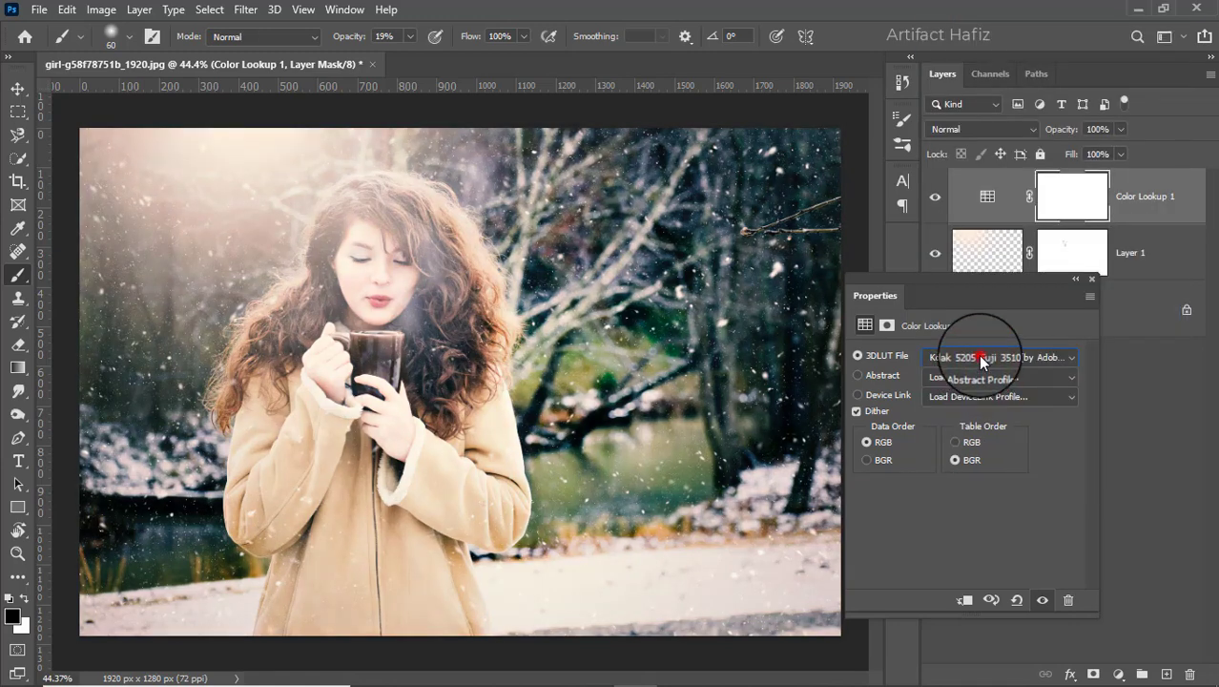
pyautogui.click(975, 363)
pyautogui.click(982, 383)
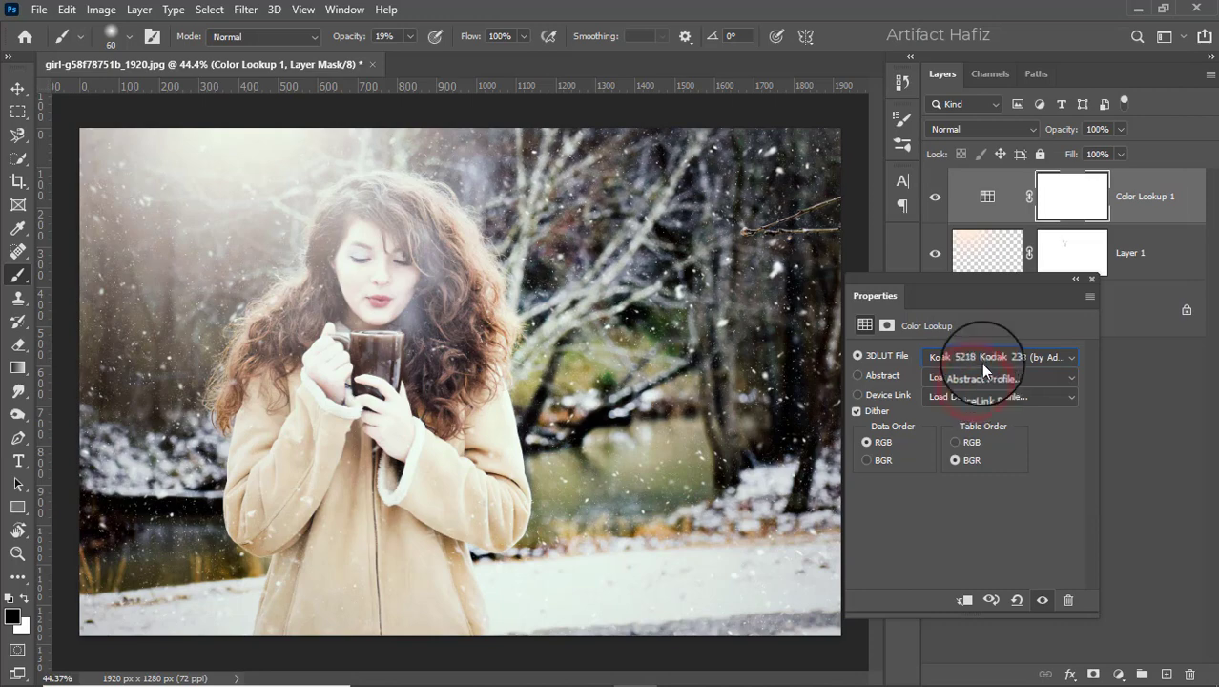
# Set the Color Lookup's 3D LUT to Kodak 5218 Kodak 2395 and close its properties.
pyautogui.click(981, 362)
pyautogui.click(983, 385)
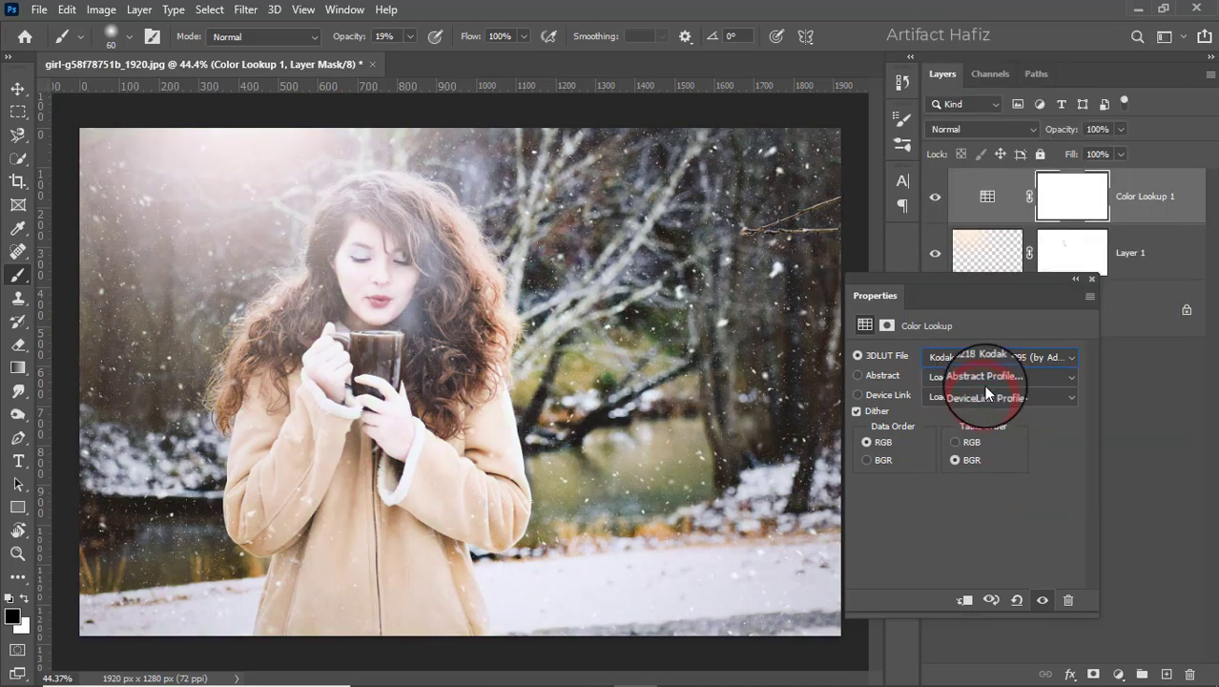
pyautogui.click(988, 357)
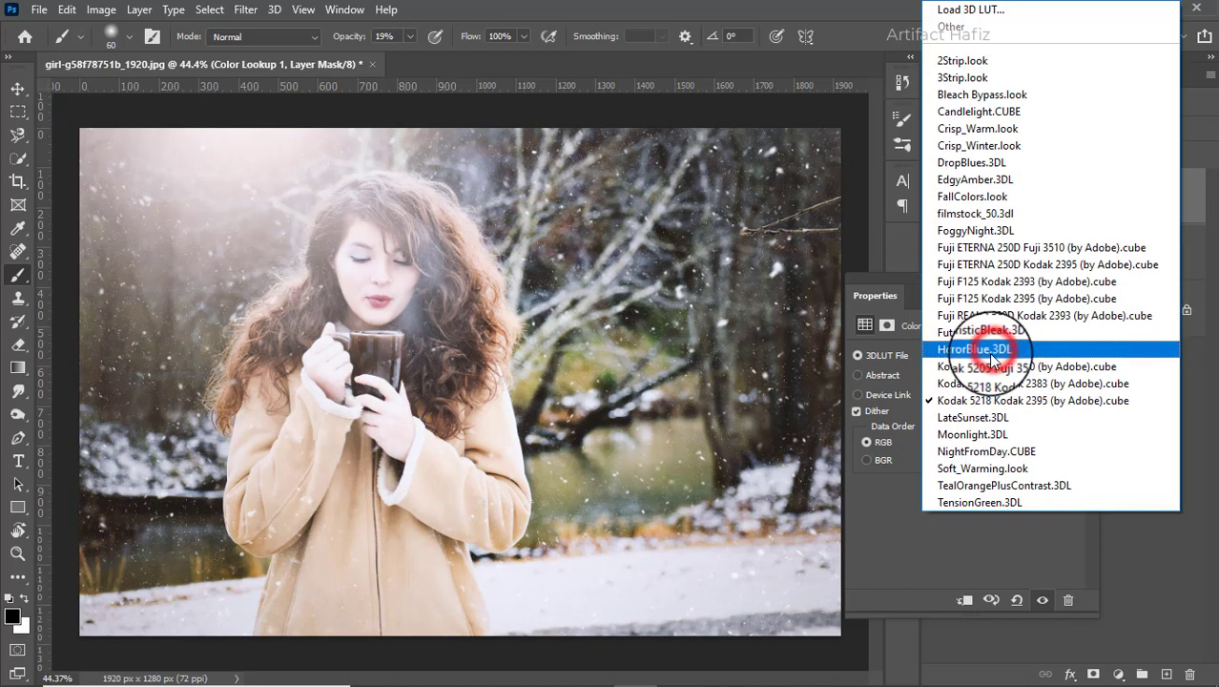
pyautogui.click(896, 532)
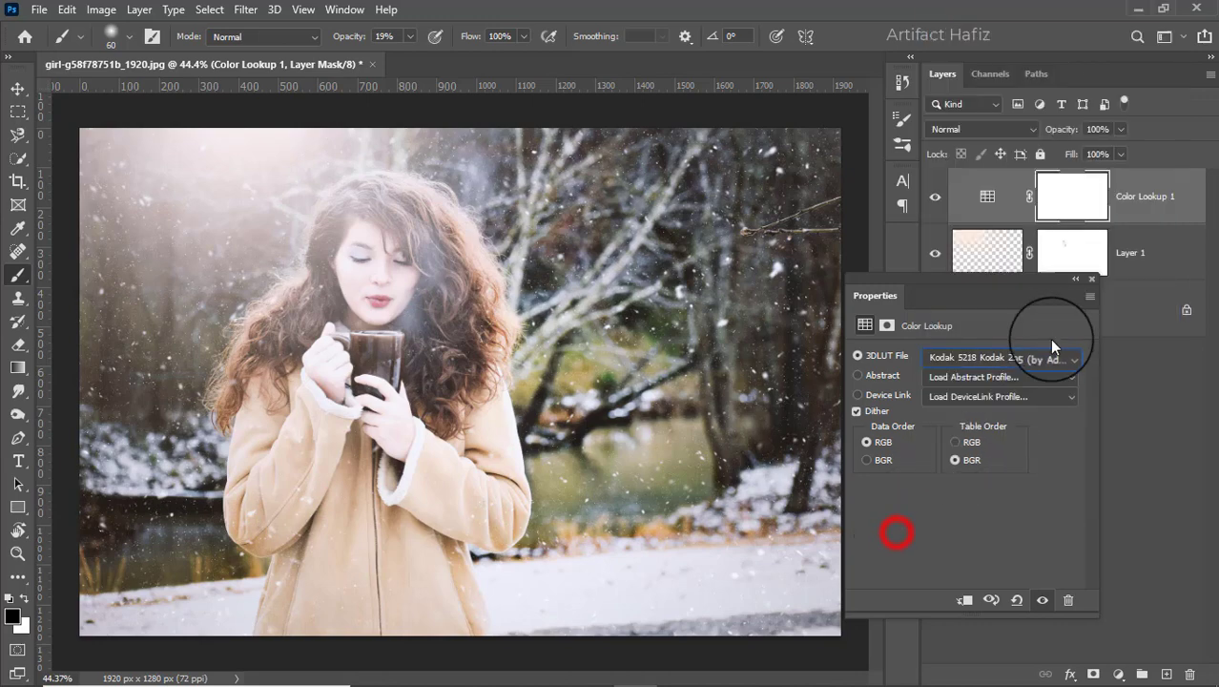
pyautogui.click(1091, 282)
# Compare the photo with and without the Color Lookup adjustment by toggling its visibility.
pyautogui.click(934, 198)
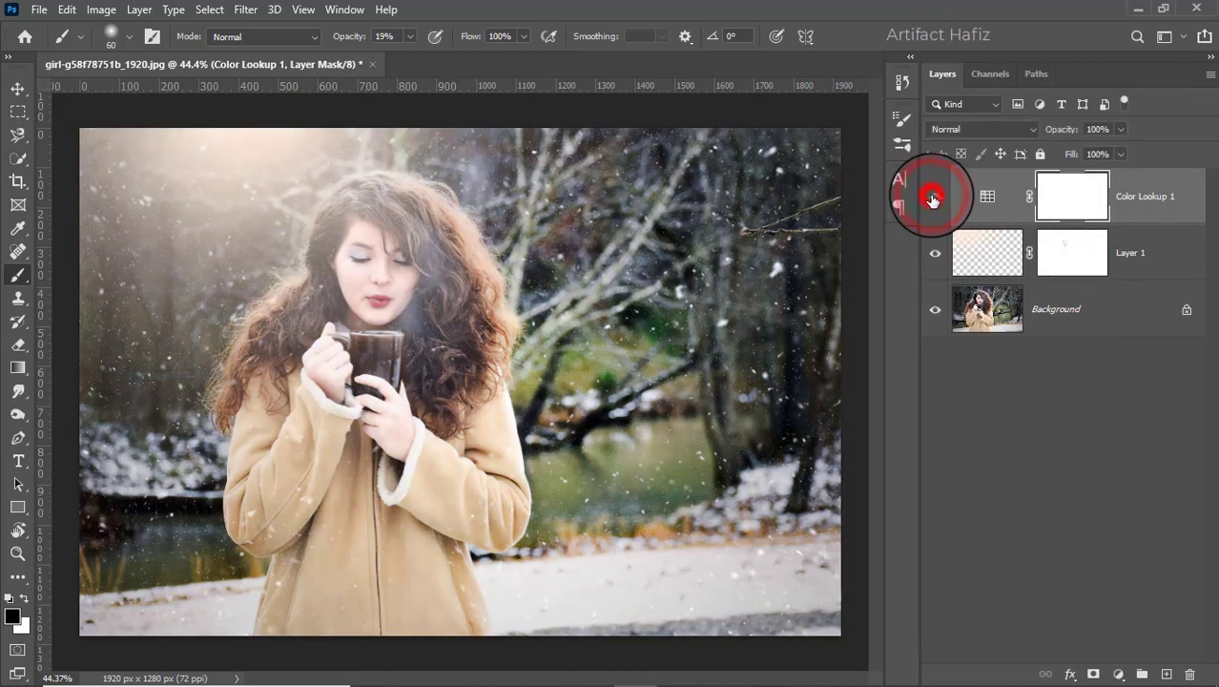
pyautogui.click(934, 198)
pyautogui.click(933, 197)
pyautogui.click(934, 197)
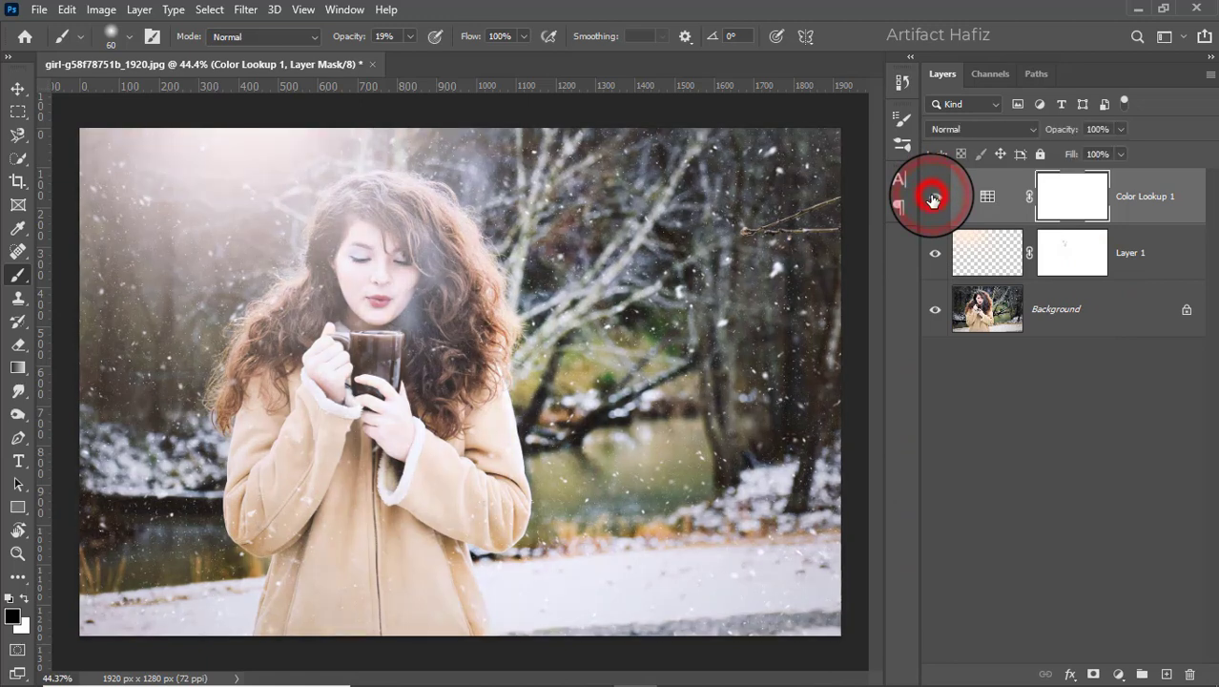
# Lower the Color Lookup layer's opacity to 12% and add a Curves adjustment layer above it.
pyautogui.click(1162, 181)
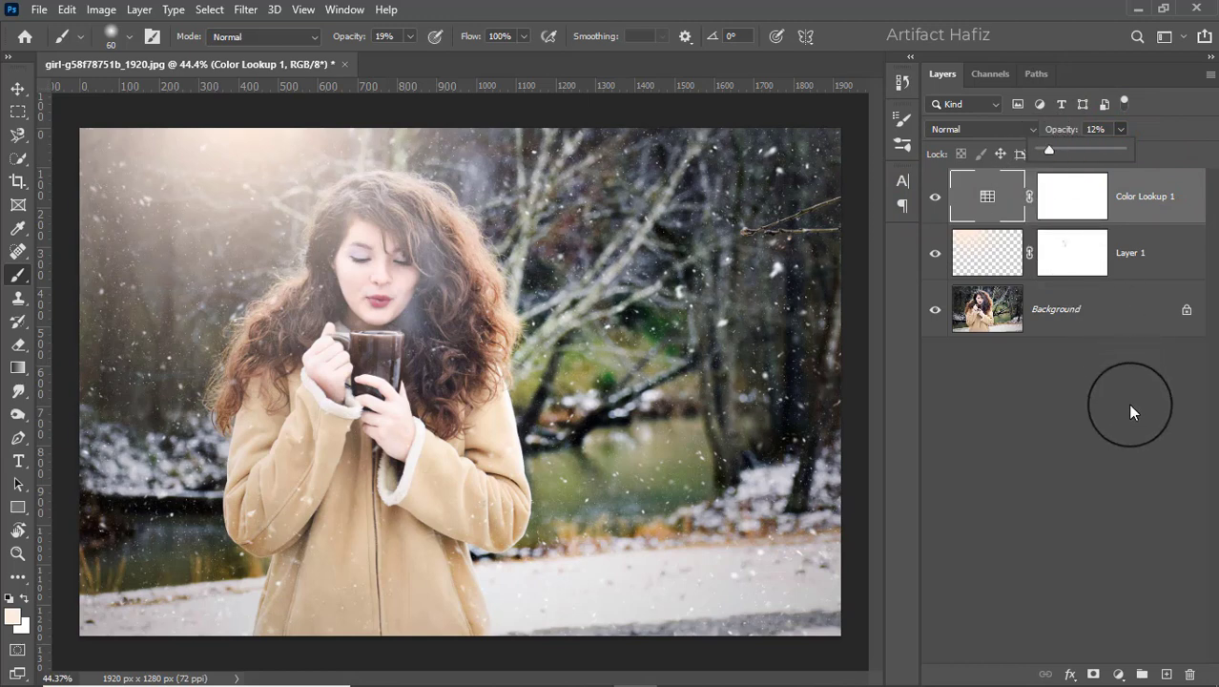
pyautogui.click(1126, 673)
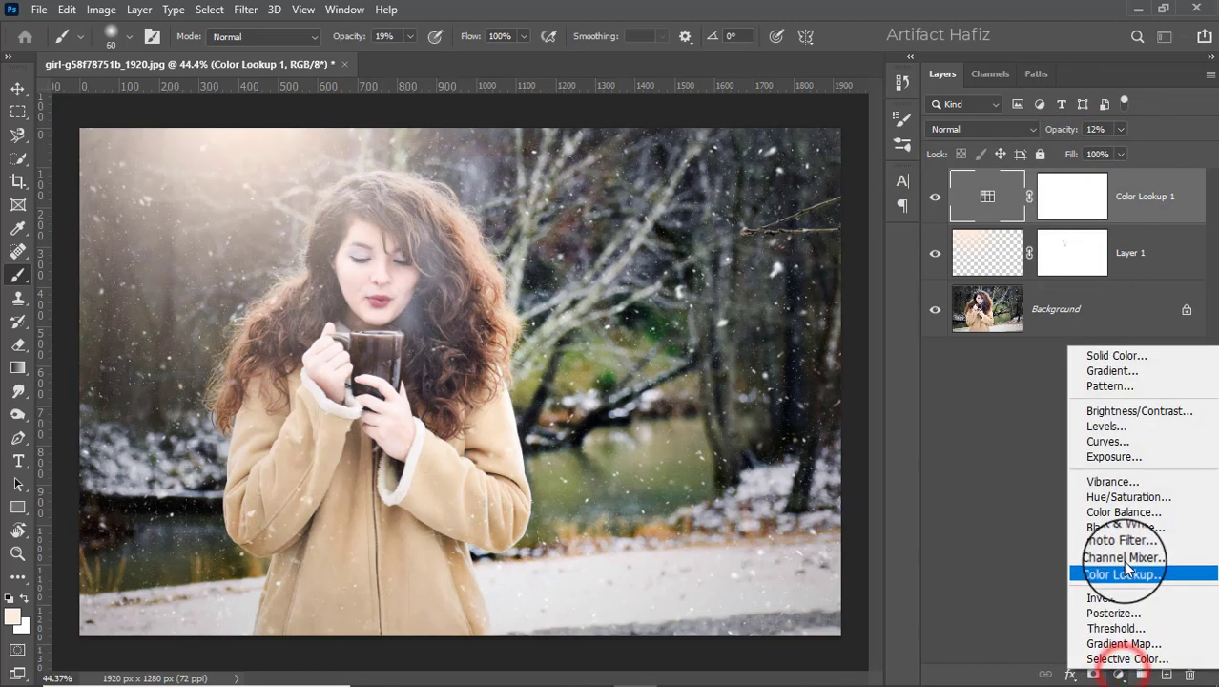
pyautogui.click(1109, 441)
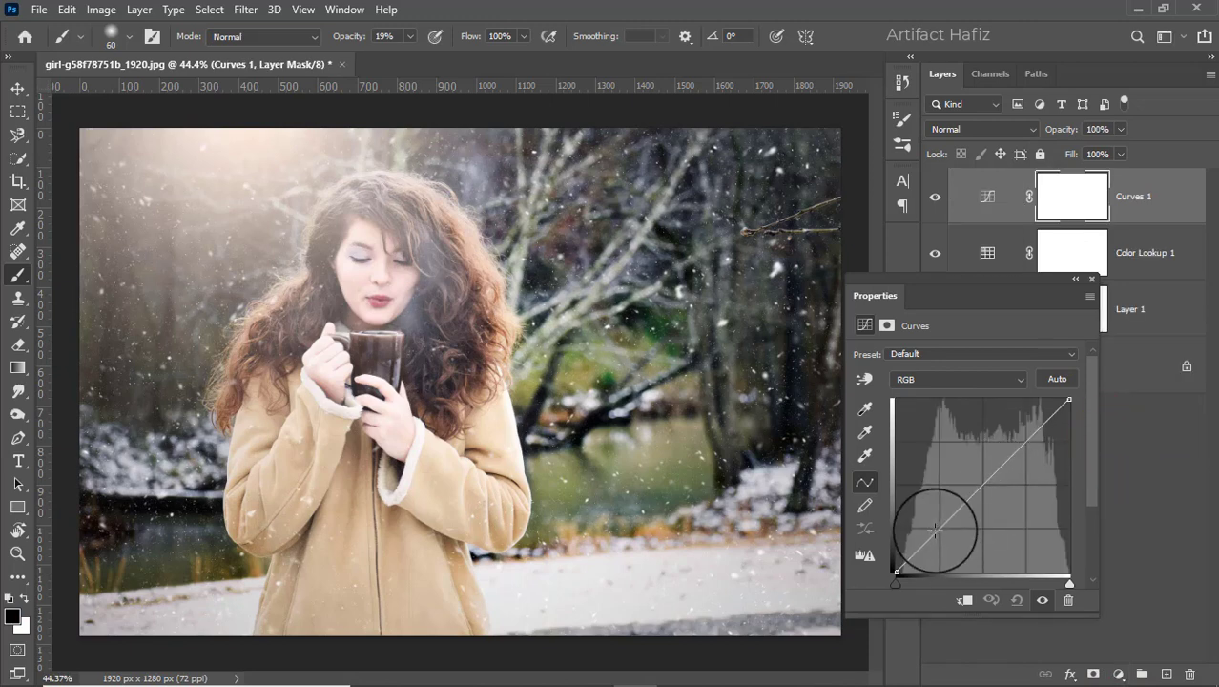
# Add a shadow and a highlight point to the RGB curve, shape a very slight S-curve, and close the Curves properties.
pyautogui.click(938, 531)
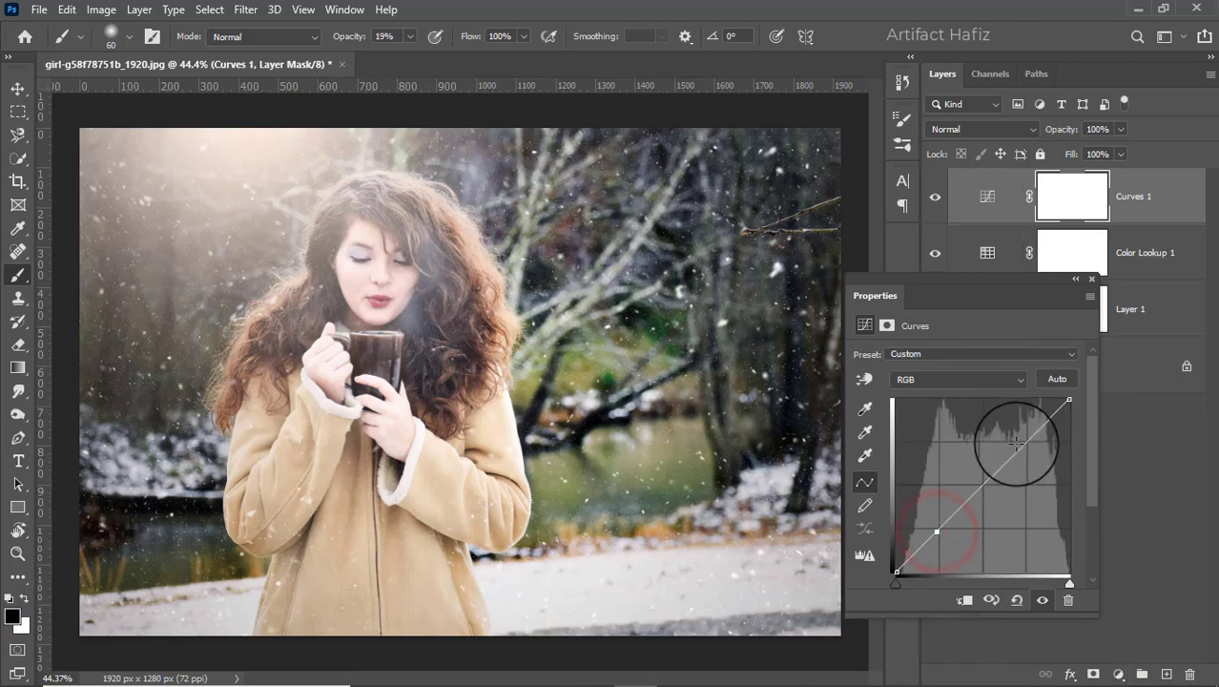
pyautogui.click(1018, 431)
pyautogui.moveTo(1021, 432); pyautogui.dragTo(1026, 439)
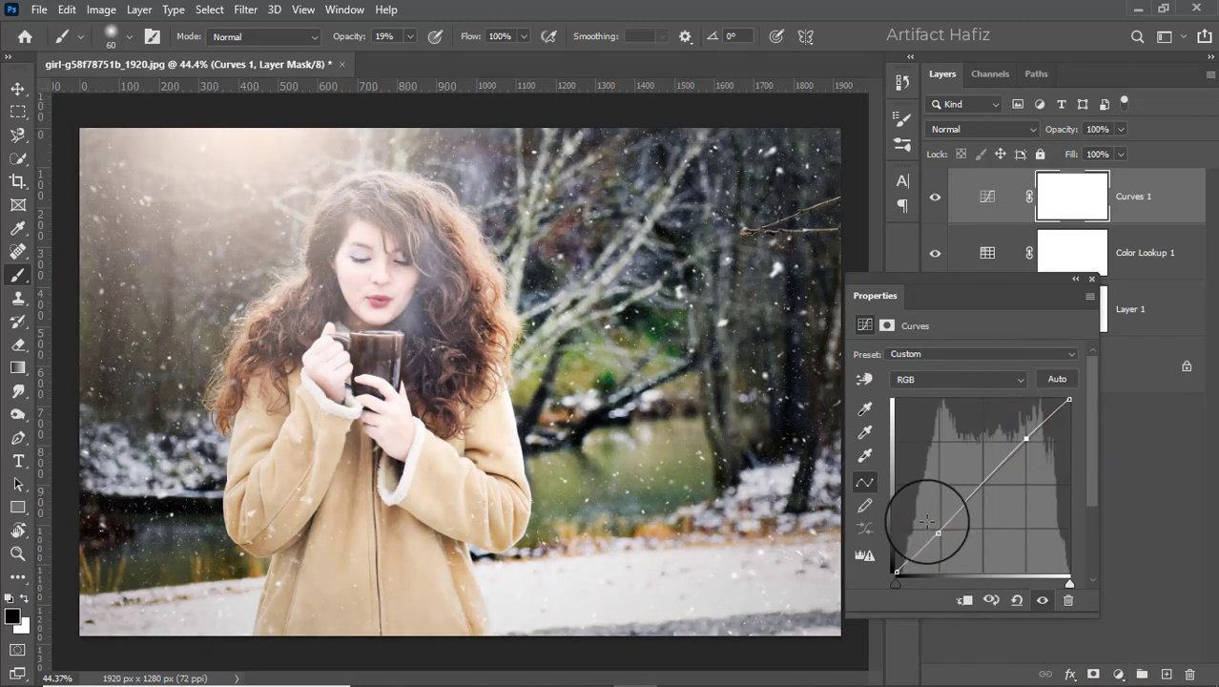
pyautogui.moveTo(939, 530)
pyautogui.mouseDown()
pyautogui.moveTo(952, 542)
pyautogui.moveTo(942, 529)
pyautogui.mouseUp()
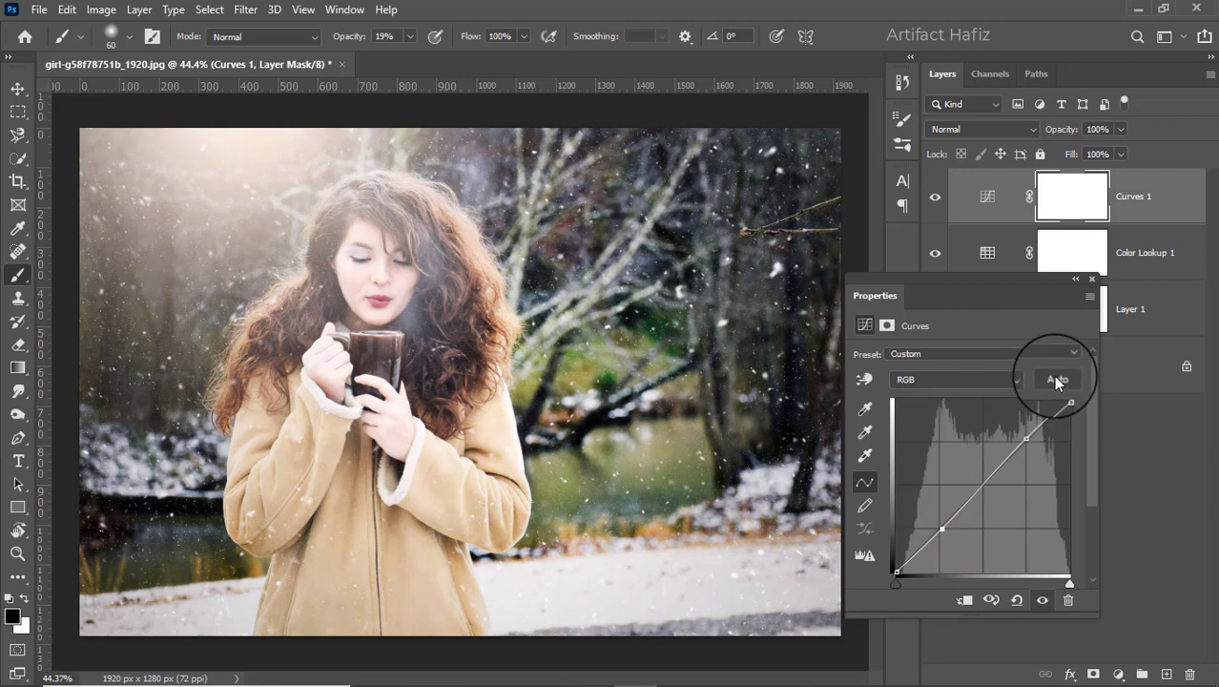
pyautogui.click(1092, 278)
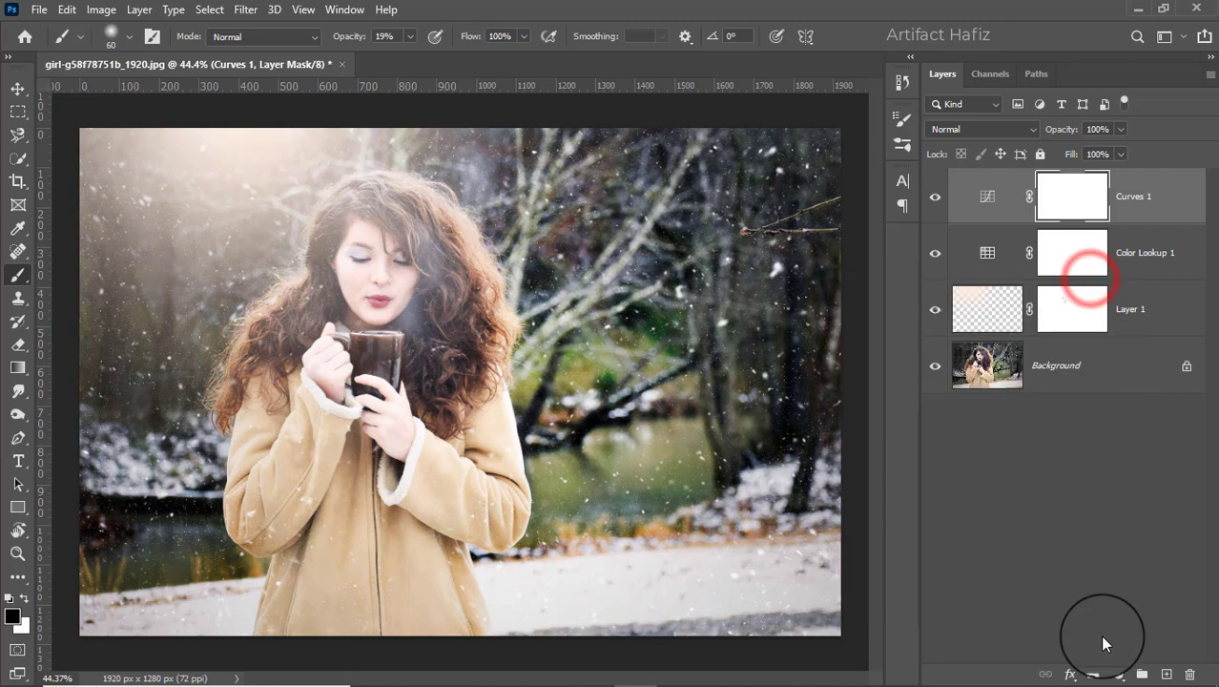
# Add a Levels adjustment layer with input levels 6, 1.11 and 255, and close its properties.
pyautogui.click(1118, 674)
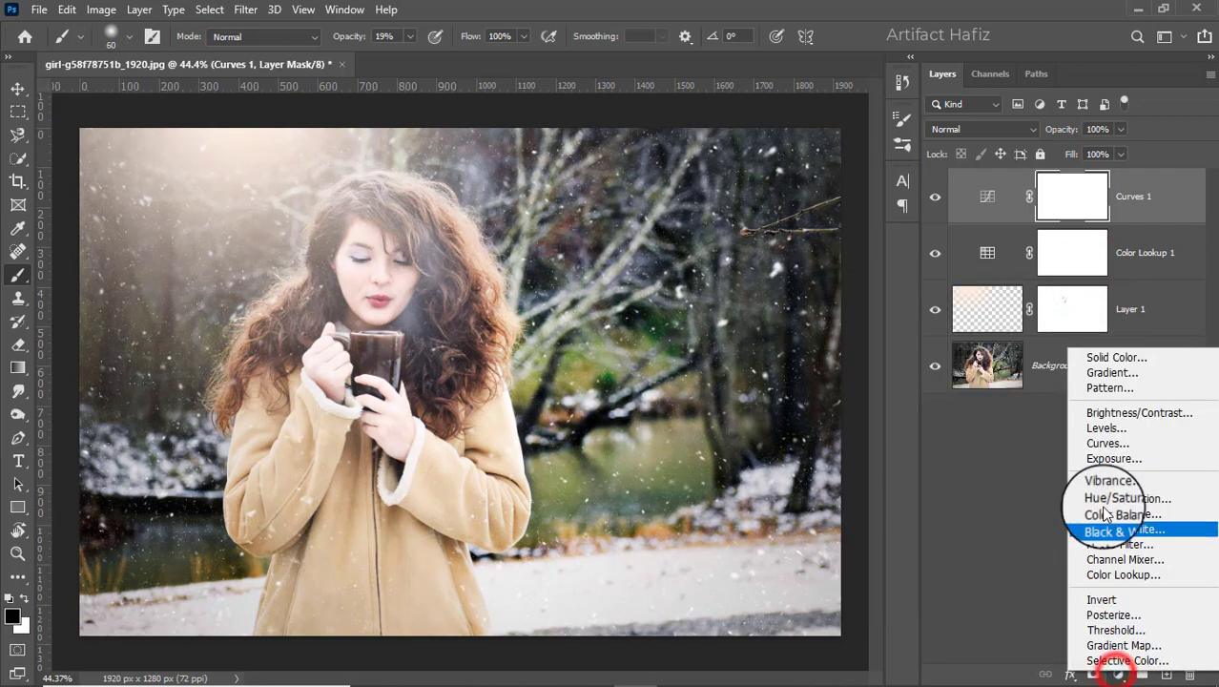
pyautogui.click(1105, 428)
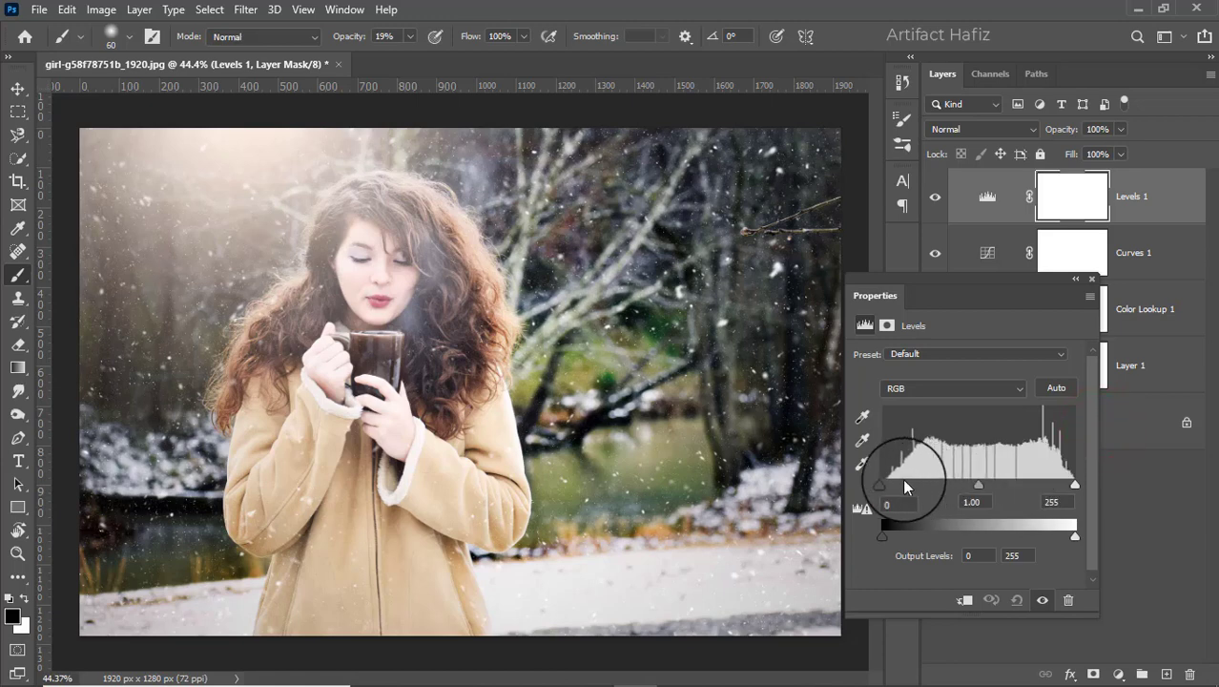
pyautogui.moveTo(887, 486); pyautogui.dragTo(892, 486)
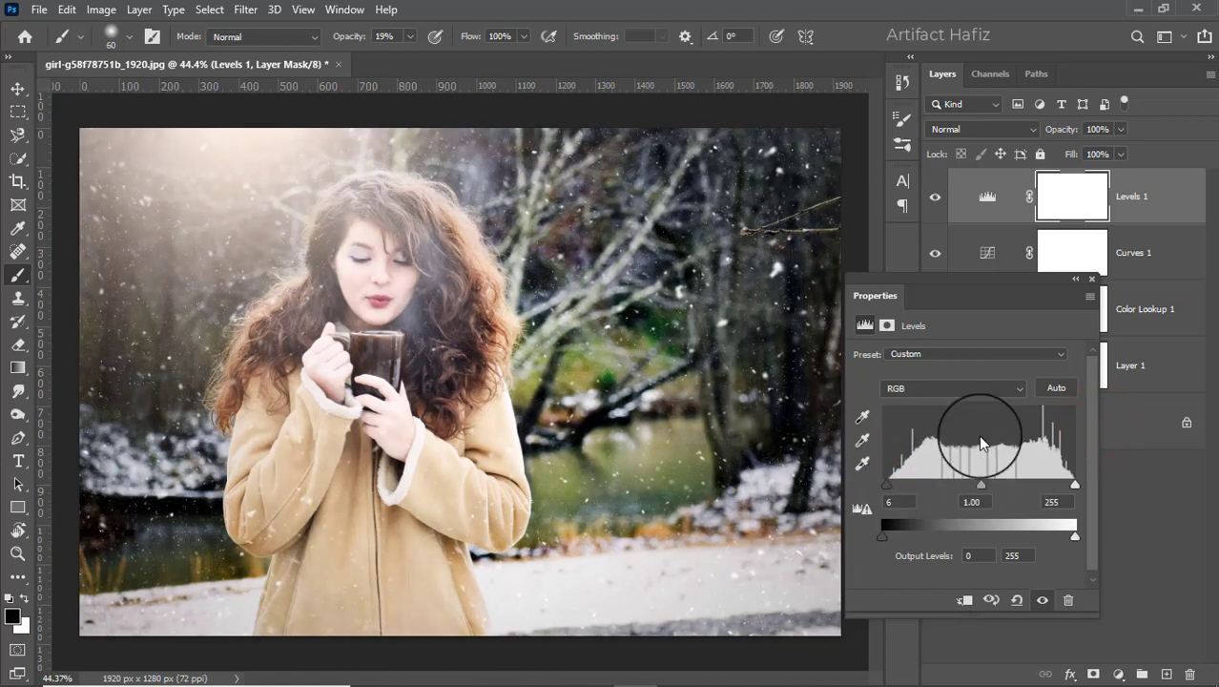
pyautogui.moveTo(982, 486); pyautogui.dragTo(975, 486)
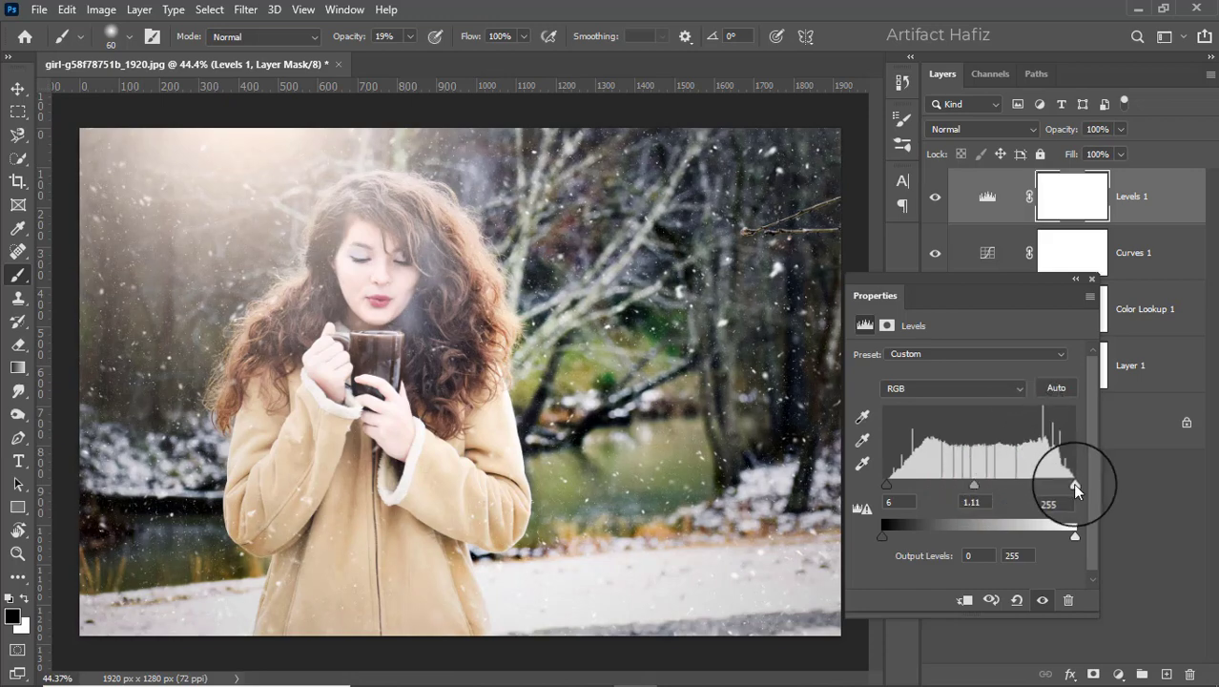
pyautogui.moveTo(1075, 488)
pyautogui.mouseDown()
pyautogui.moveTo(1081, 480)
pyautogui.moveTo(1034, 491)
pyautogui.moveTo(1090, 497)
pyautogui.mouseUp()
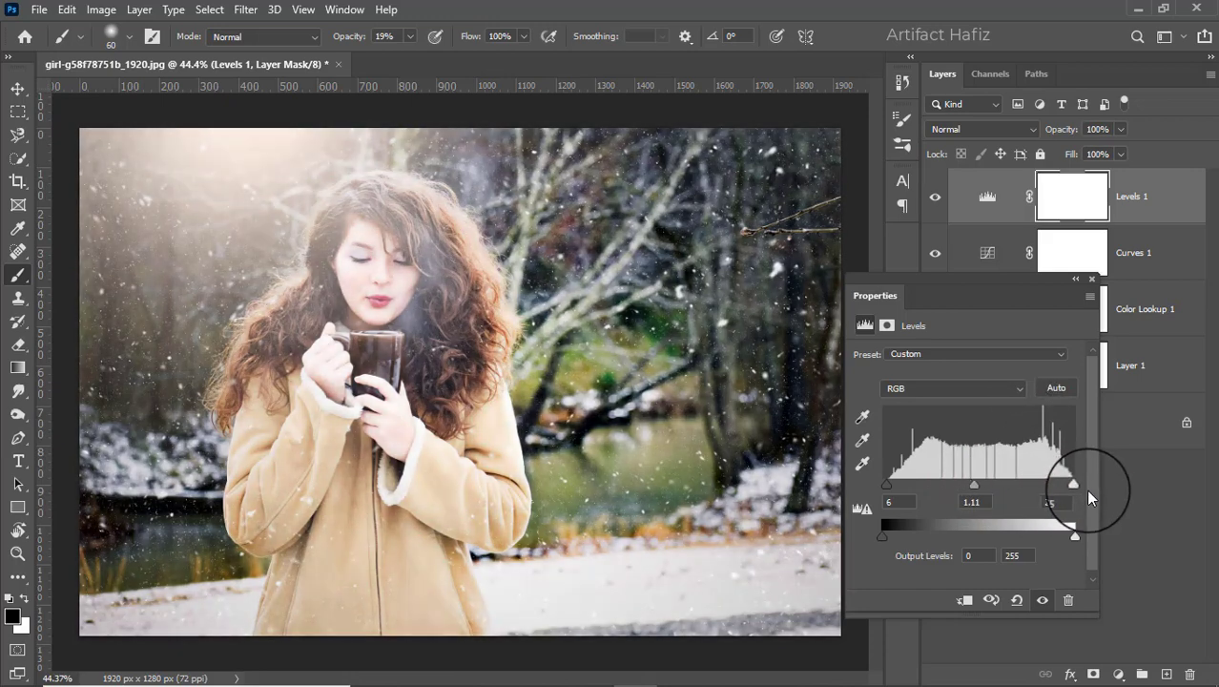
pyautogui.click(1090, 281)
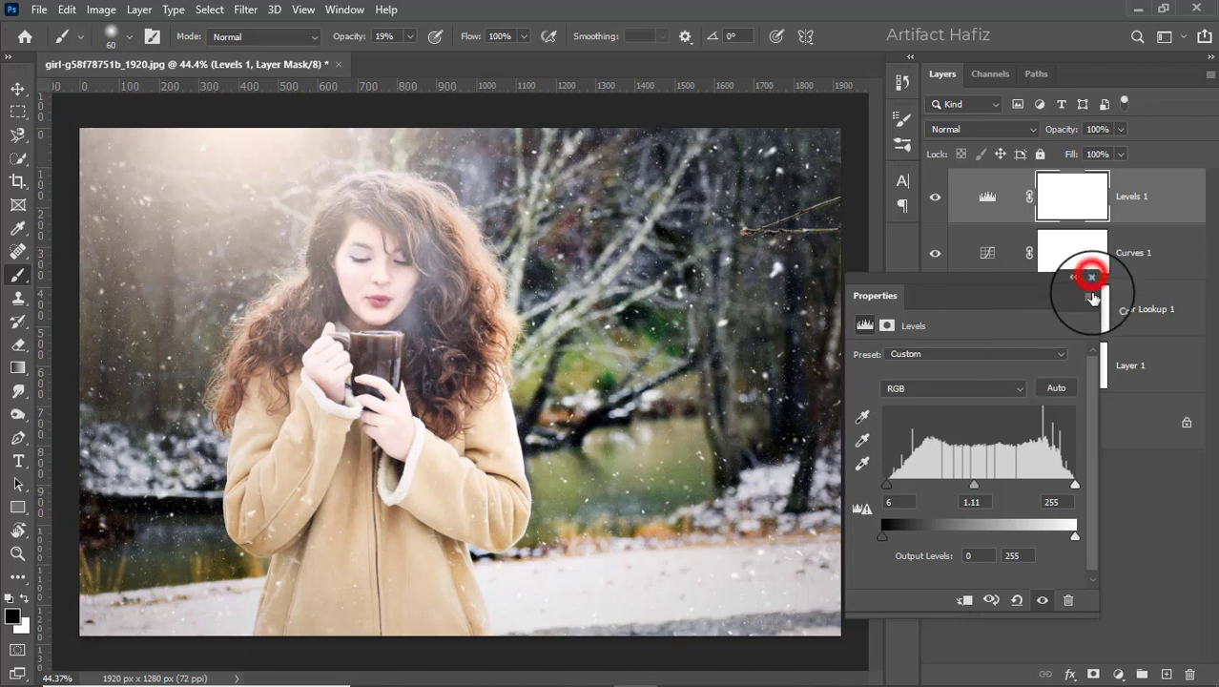
# Stamp all visible layers into a new layer above Levels 1 and convert it for Smart Filters.
pyautogui.click(1142, 205)
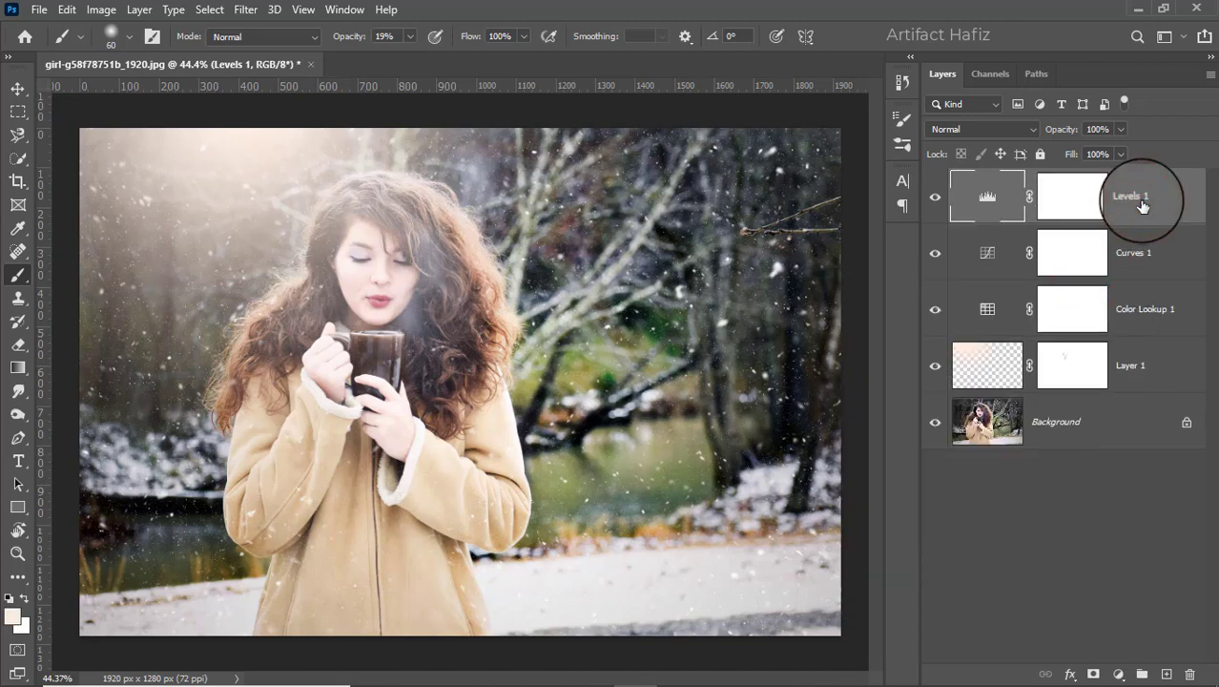
pyautogui.hotkey('ctrl', 'alt', 'shift', 'e')
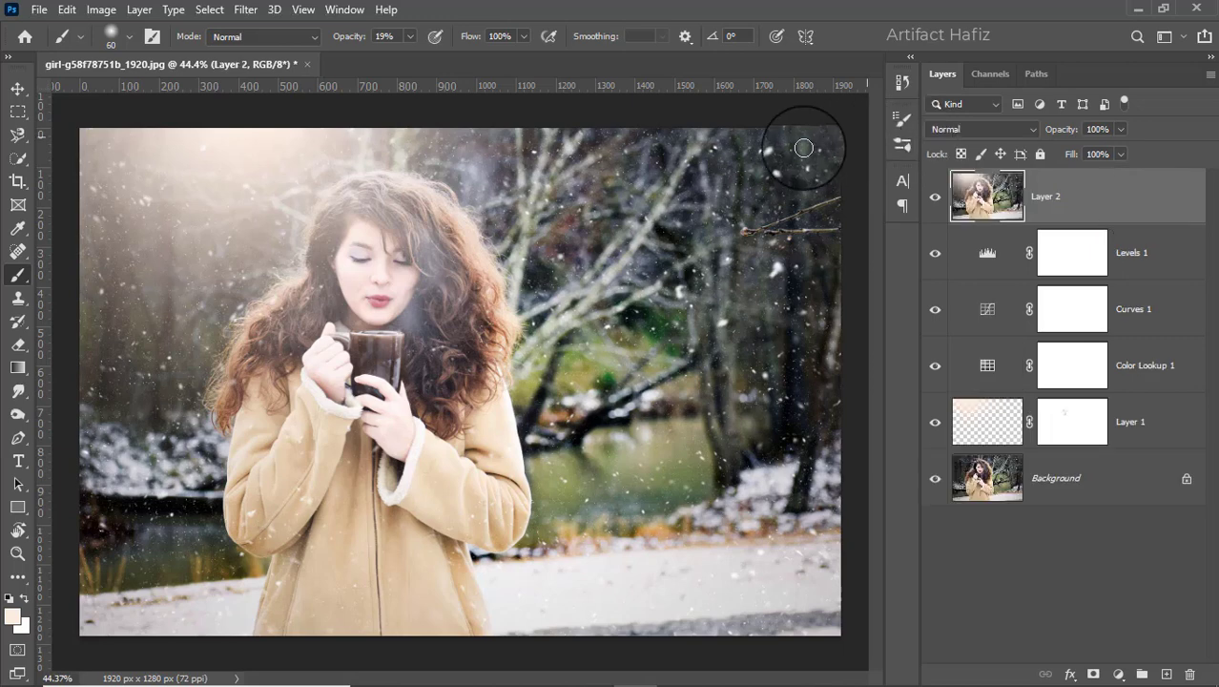
pyautogui.click(245, 10)
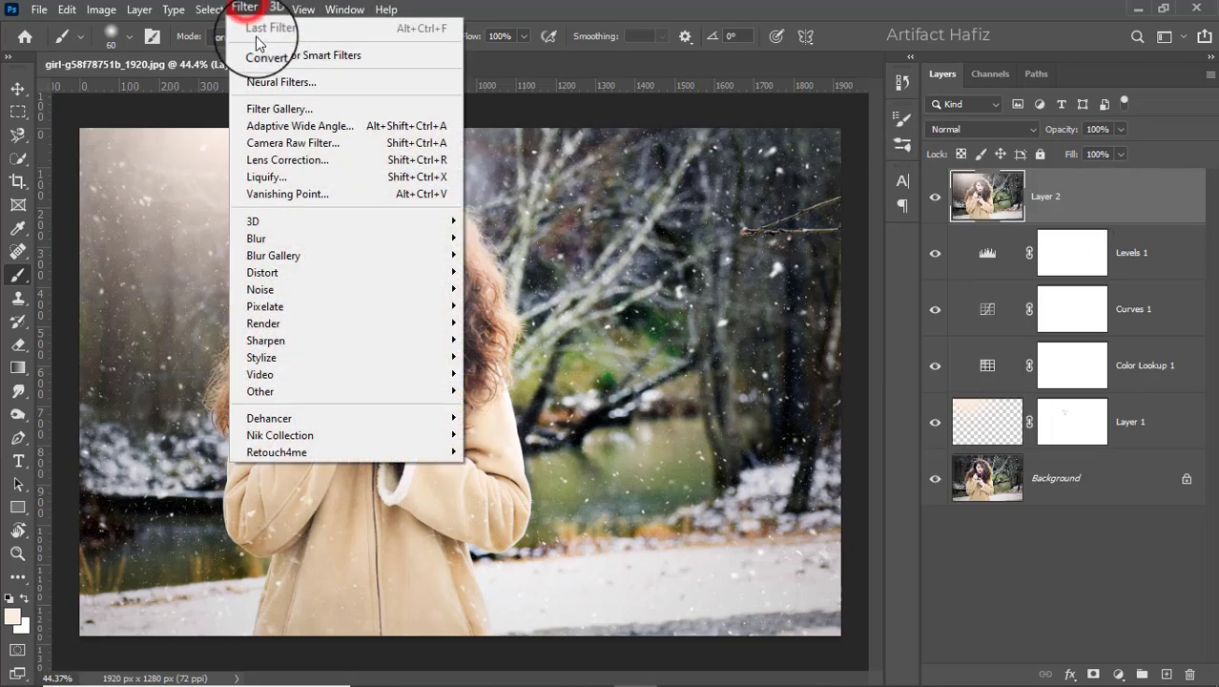
pyautogui.click(259, 55)
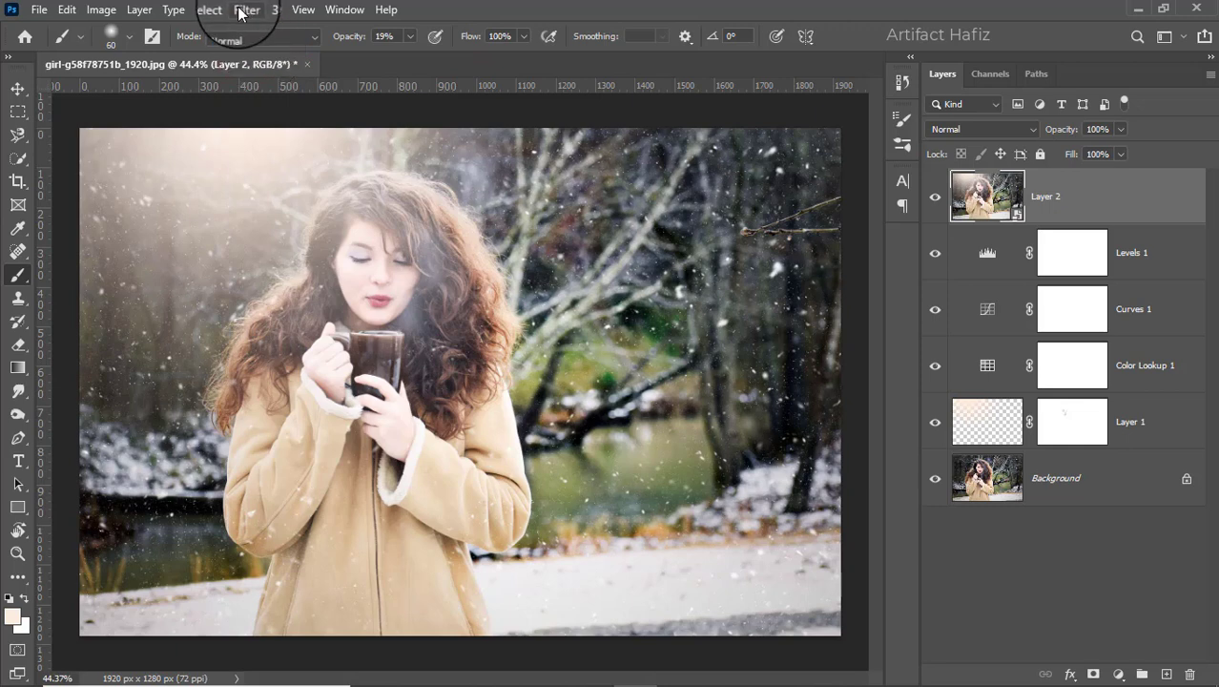
# Open the merged layer in the Camera Raw Filter and set Exposure -0.25, Contrast +2, Highlights -39, Shadows +34 and Whites +24.
pyautogui.click(242, 10)
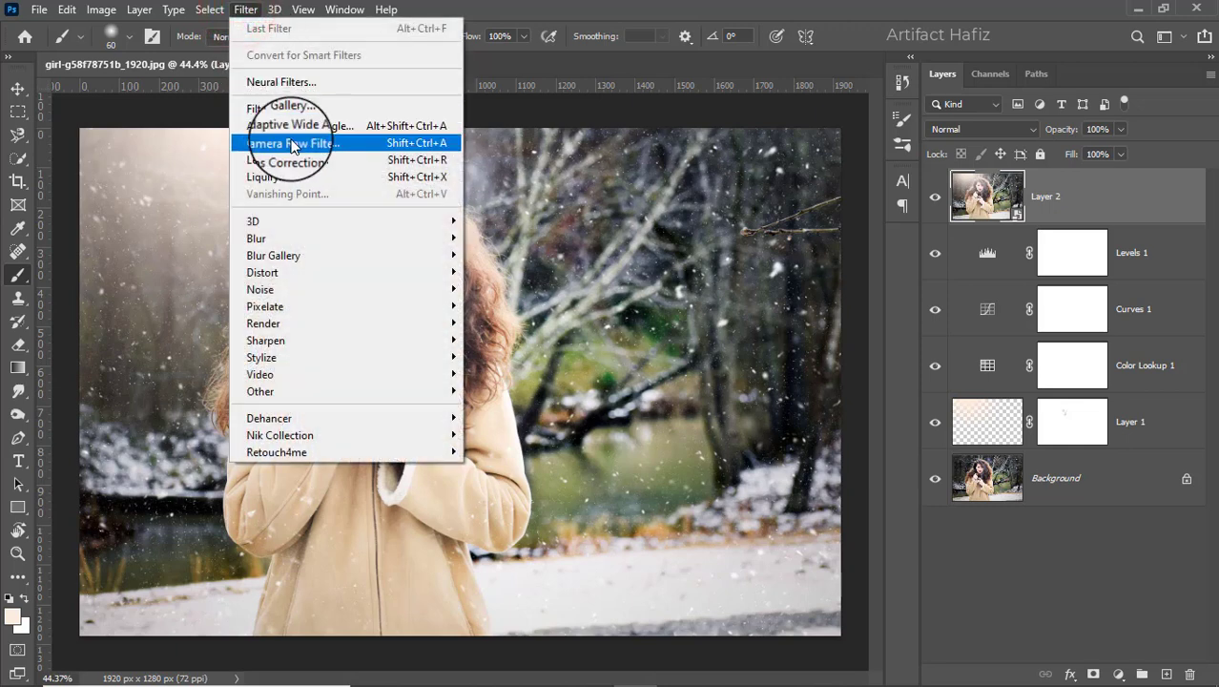
pyautogui.click(292, 143)
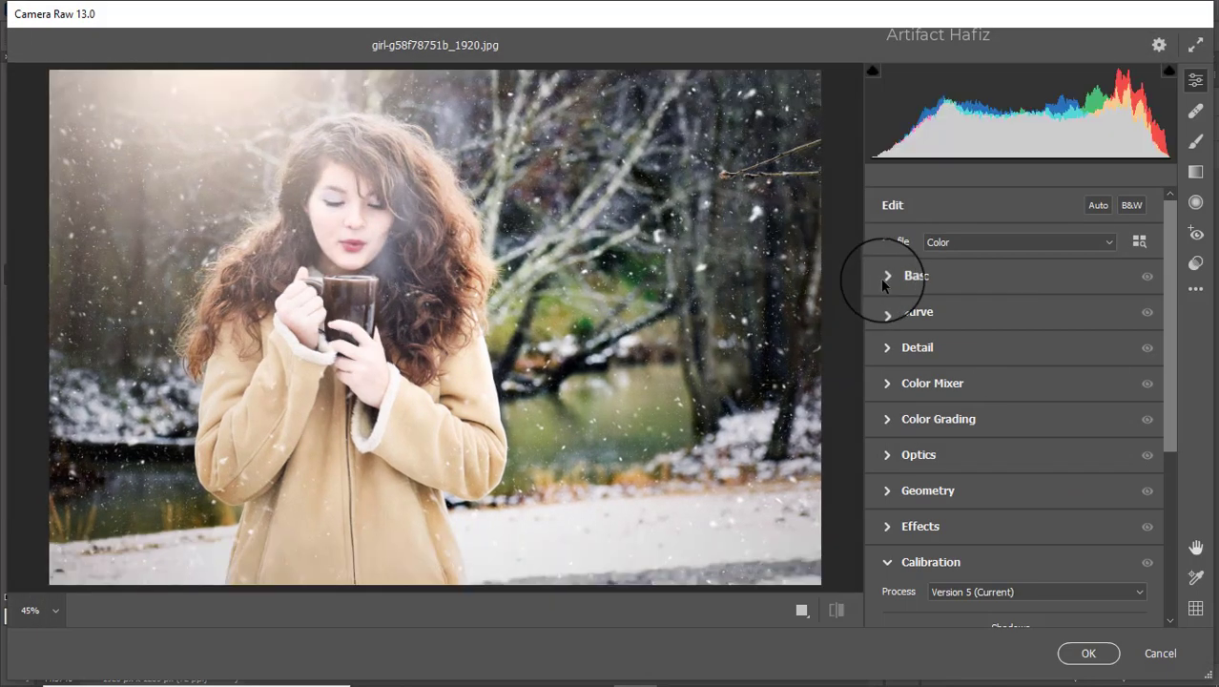
pyautogui.click(916, 271)
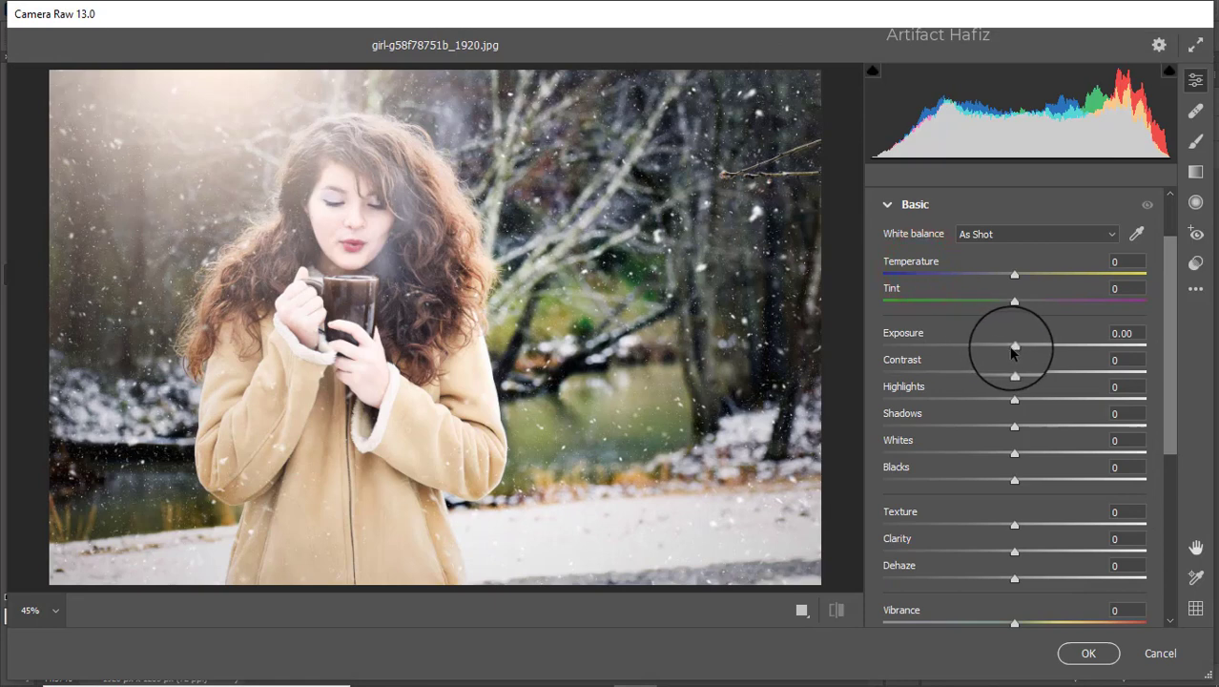
pyautogui.moveTo(1013, 351)
pyautogui.mouseDown()
pyautogui.moveTo(1015, 400)
pyautogui.moveTo(908, 401)
pyautogui.moveTo(962, 399)
pyautogui.mouseUp()
pyautogui.moveTo(1015, 454); pyautogui.dragTo(1058, 431)
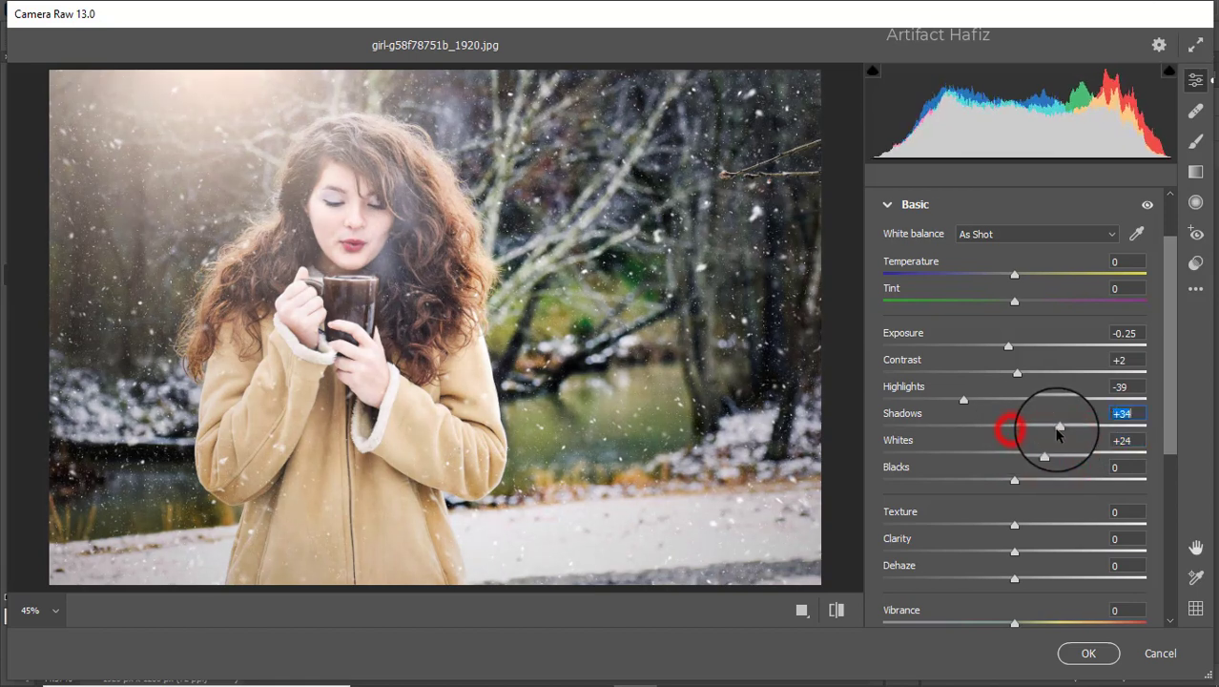
# Set Blacks to -16, Texture to +1, Clarity to +3 and Dehaze to -7 in the Basic adjustments.
pyautogui.moveTo(1014, 480); pyautogui.dragTo(992, 487)
pyautogui.moveTo(1011, 528); pyautogui.dragTo(1018, 551)
pyautogui.scroll(-2, 1036, 439)
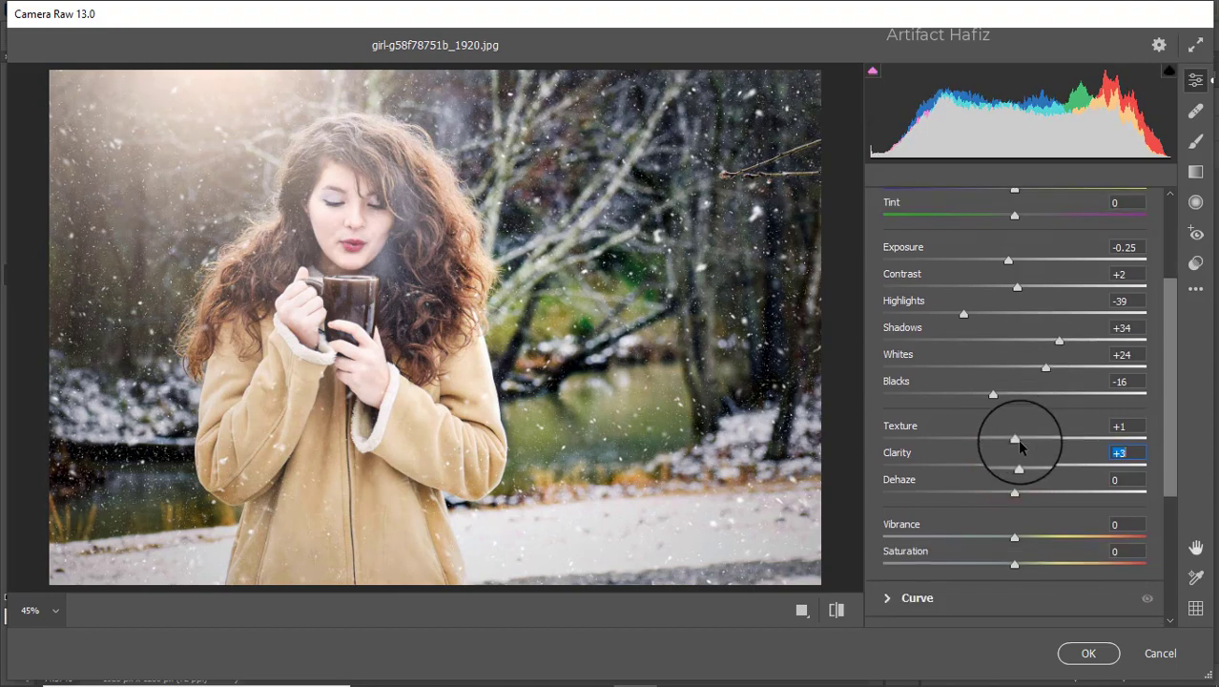
pyautogui.moveTo(1014, 492)
pyautogui.mouseDown()
pyautogui.moveTo(1063, 496)
pyautogui.moveTo(977, 494)
pyautogui.moveTo(1004, 496)
pyautogui.mouseUp()
# Set Vibrance to +67 and Saturation to -32 in the Basic adjustments.
pyautogui.scroll(-4, 1007, 494)
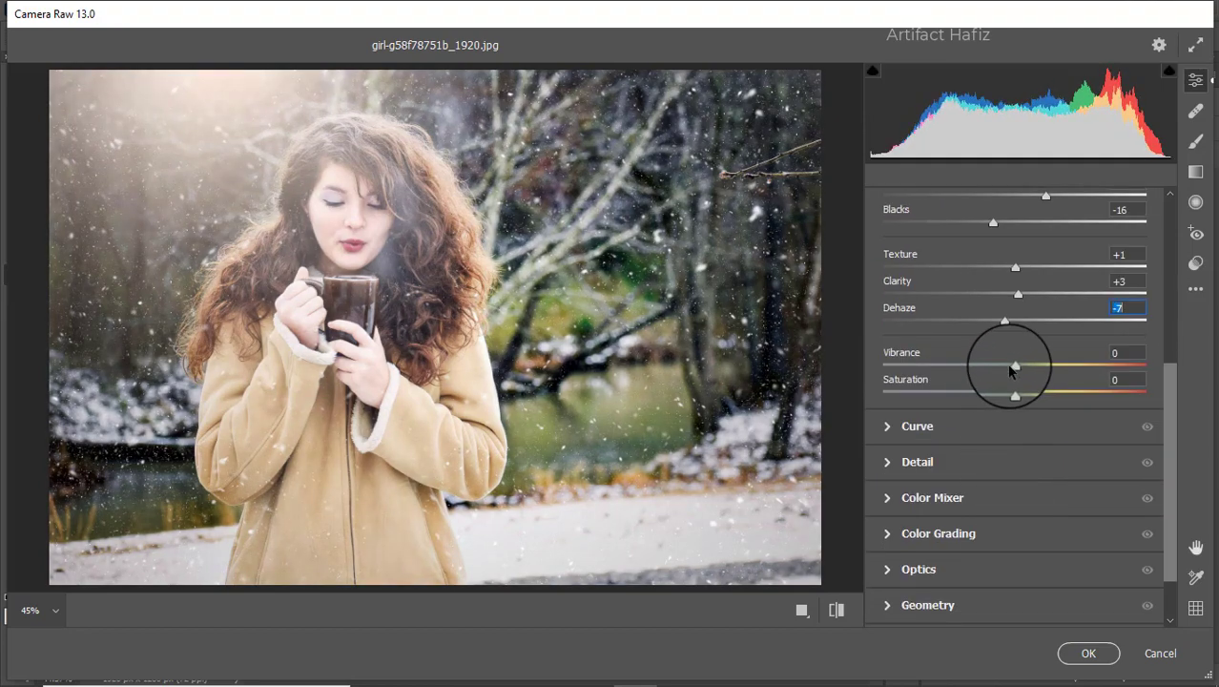
pyautogui.moveTo(1014, 367); pyautogui.dragTo(984, 394)
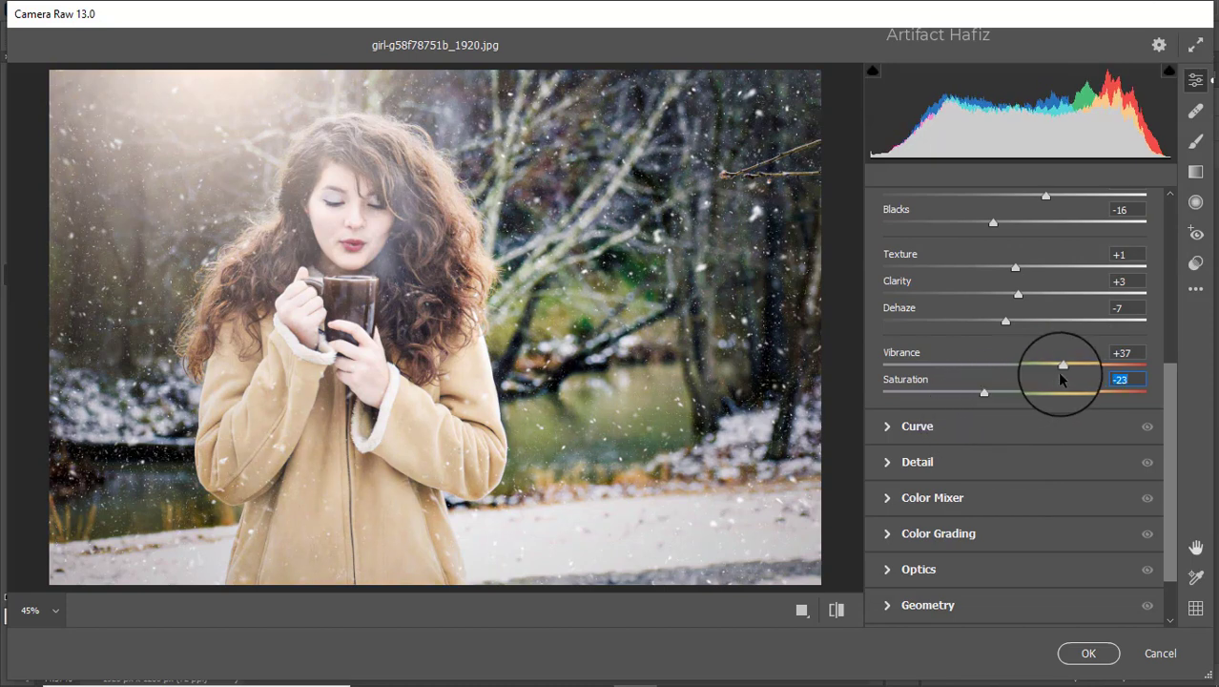
pyautogui.moveTo(1061, 366); pyautogui.dragTo(1103, 365)
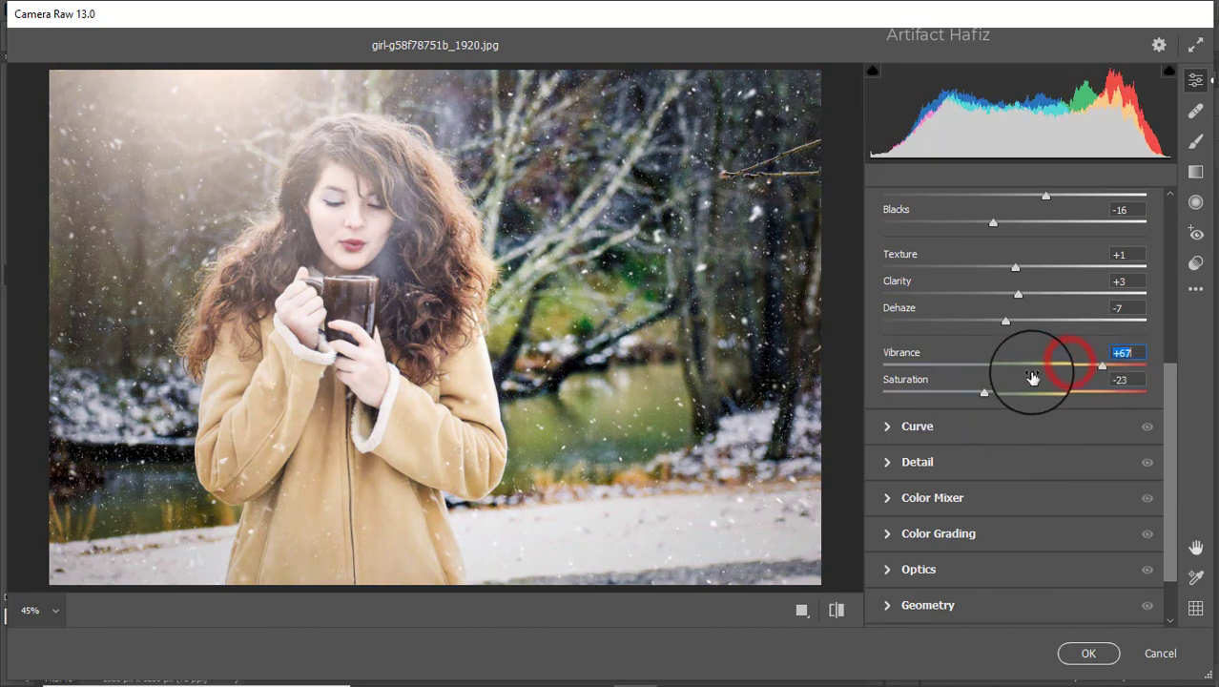
pyautogui.moveTo(985, 391); pyautogui.dragTo(973, 393)
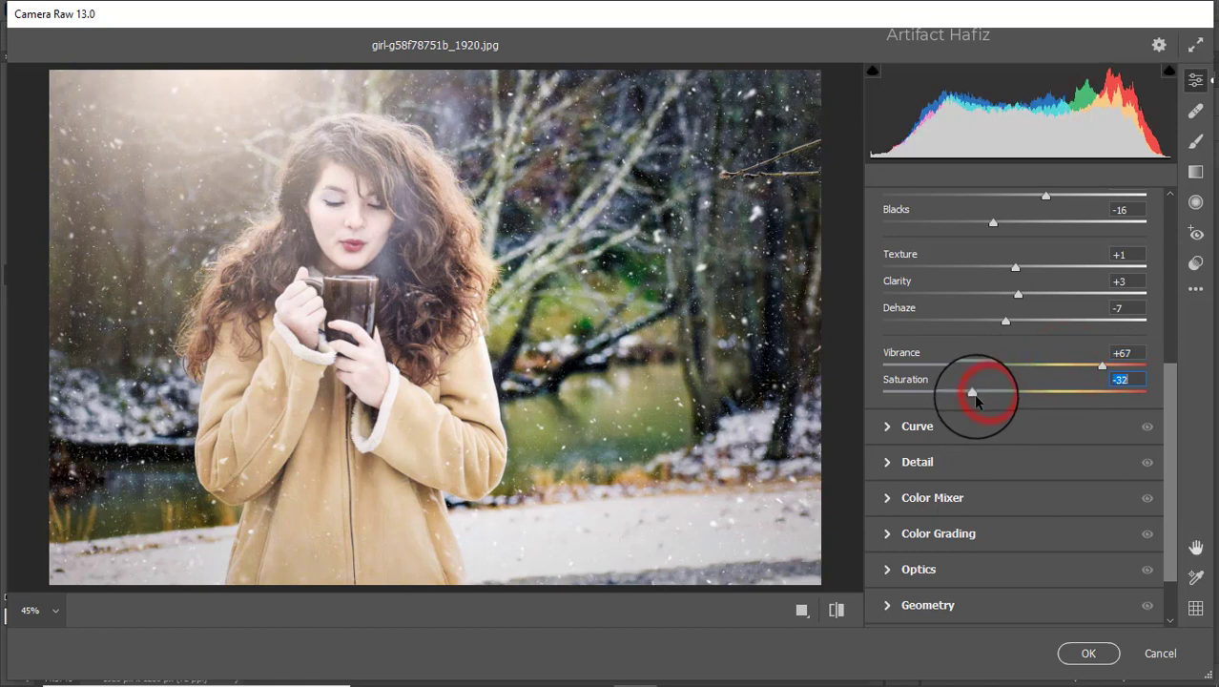
# Raise the black point of the blue channel's point curve to output 21 at input 0.
pyautogui.click(921, 434)
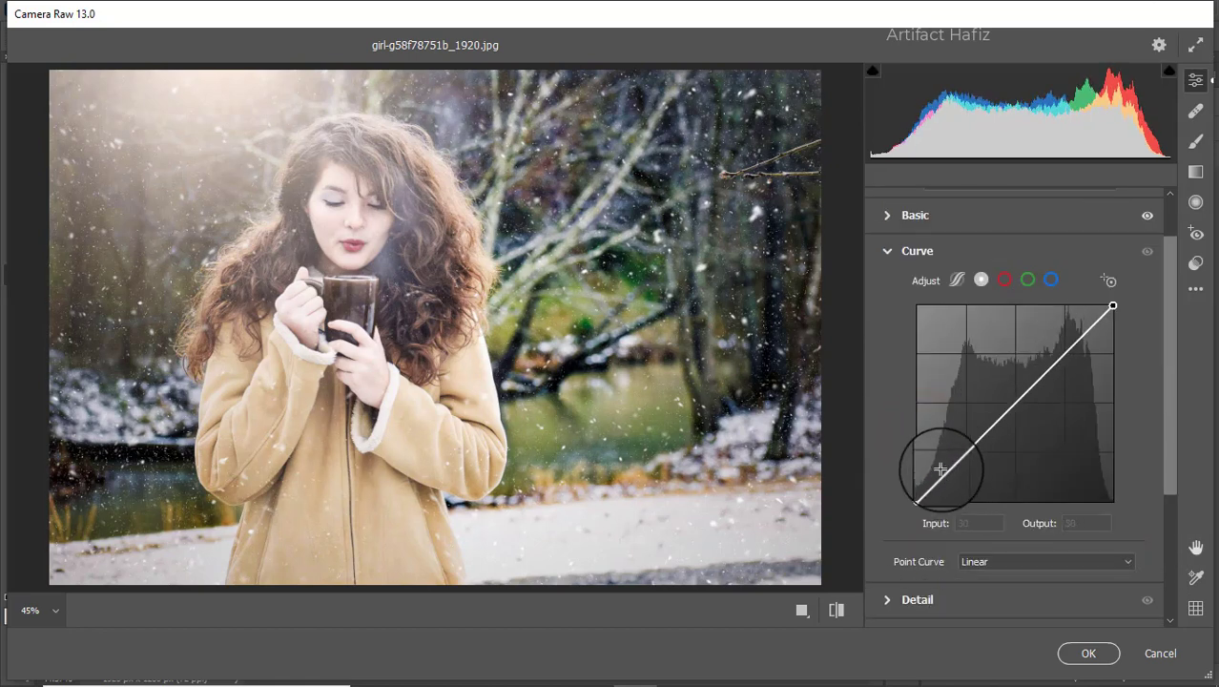
pyautogui.click(1061, 279)
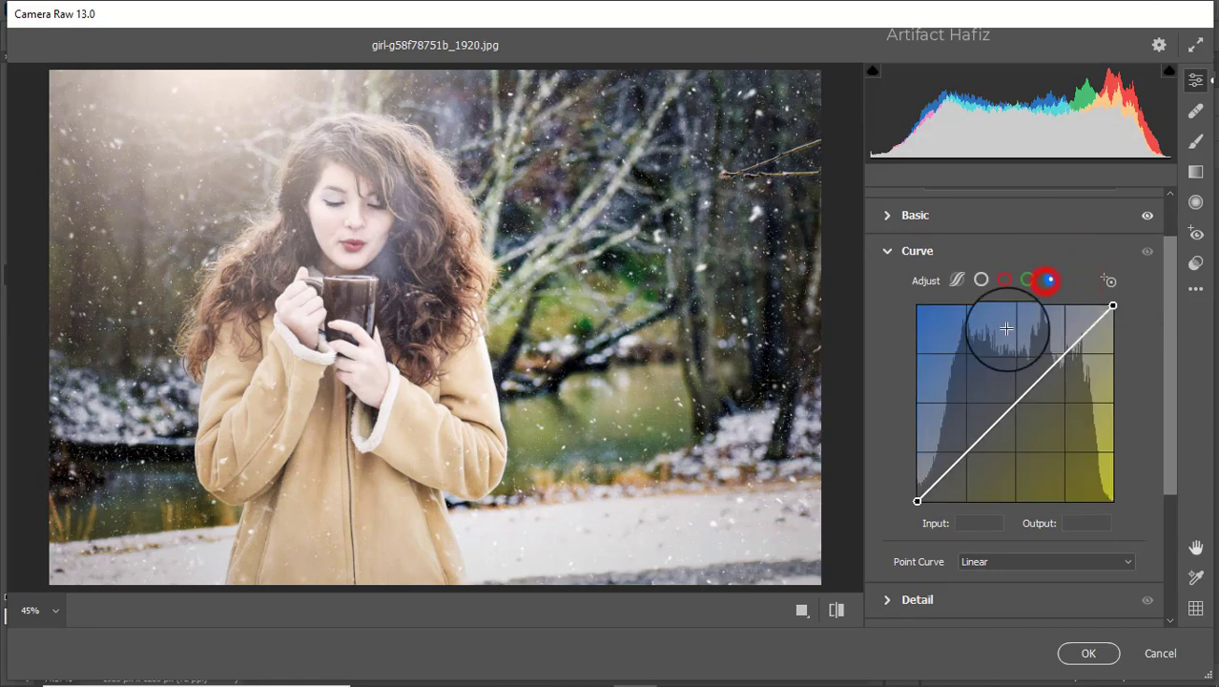
pyautogui.moveTo(917, 500); pyautogui.dragTo(919, 483)
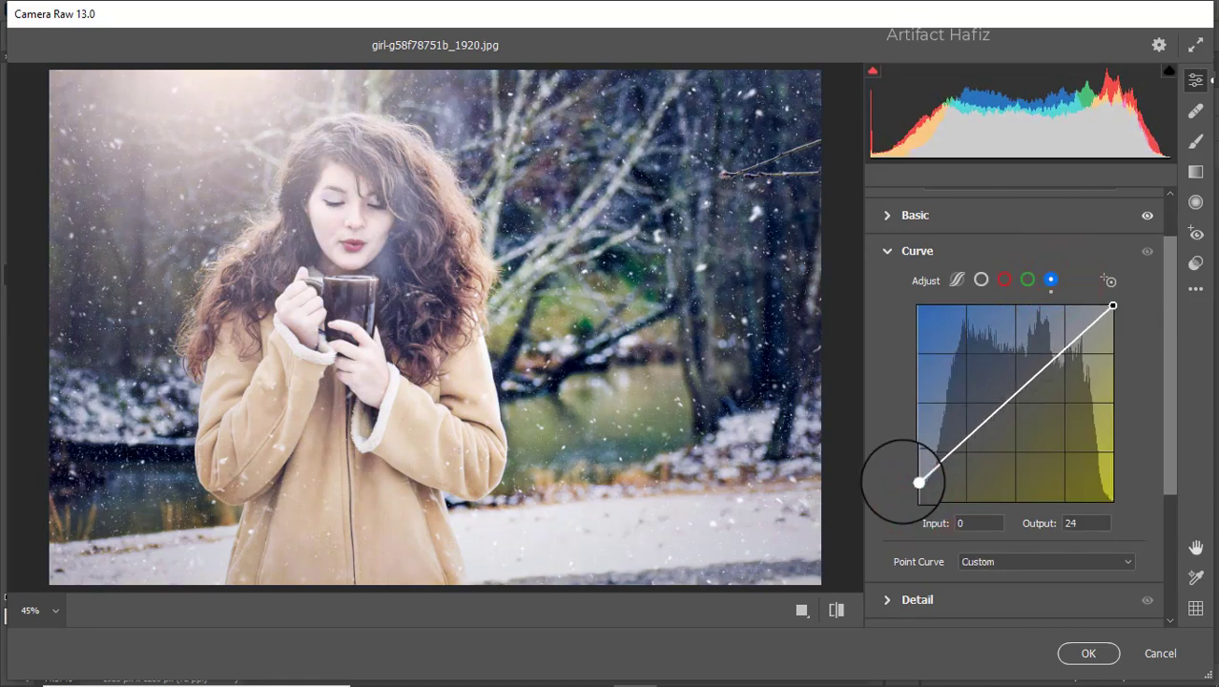
pyautogui.moveTo(919, 483); pyautogui.dragTo(919, 486)
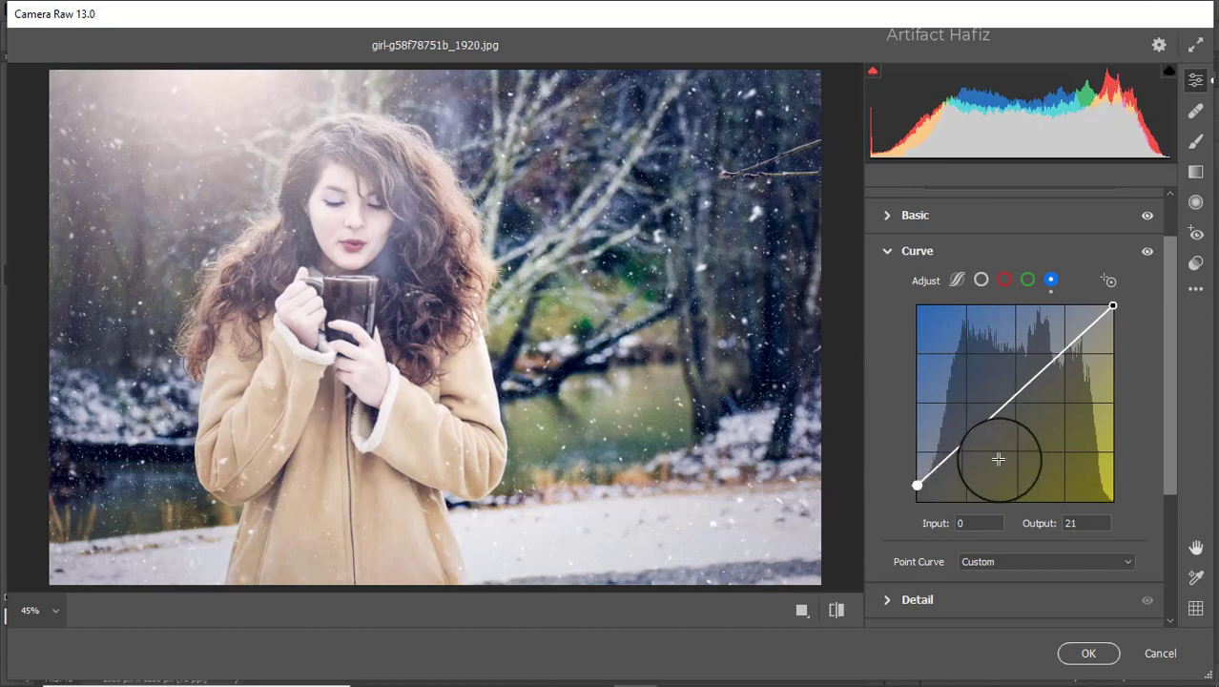
# Set the Detail adjustments to Sharpening 5, Noise Reduction 8 and Color Noise Reduction 14.
pyautogui.scroll(-2, 998, 459)
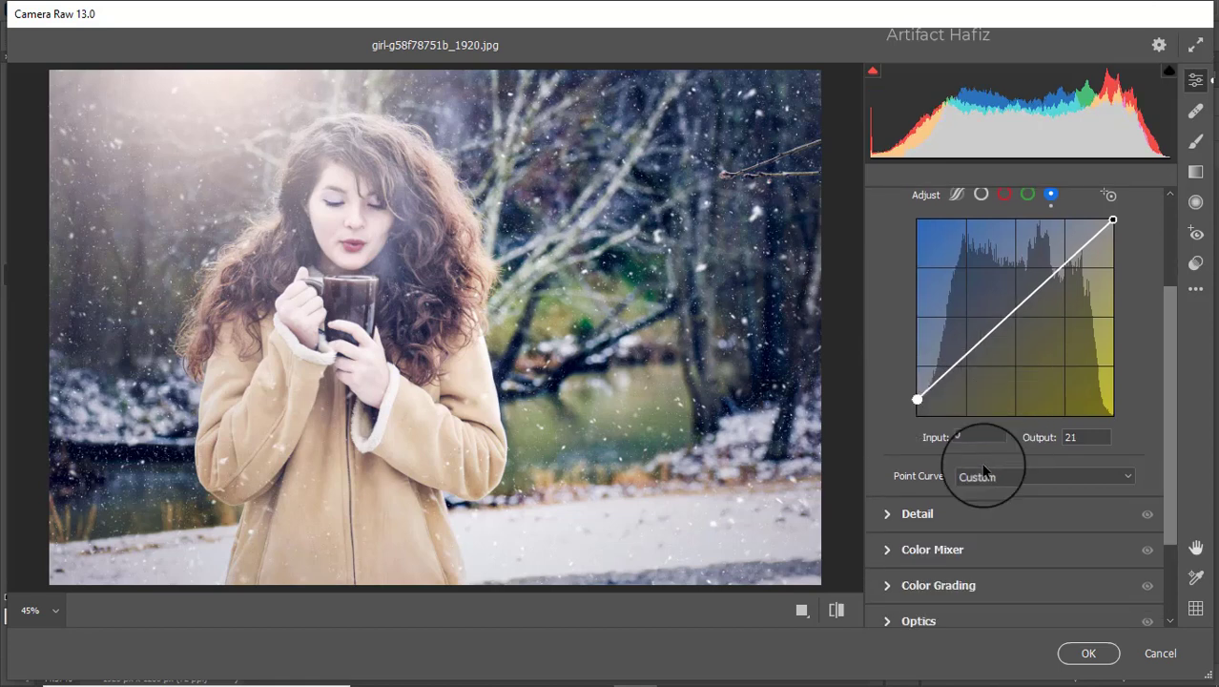
pyautogui.click(914, 515)
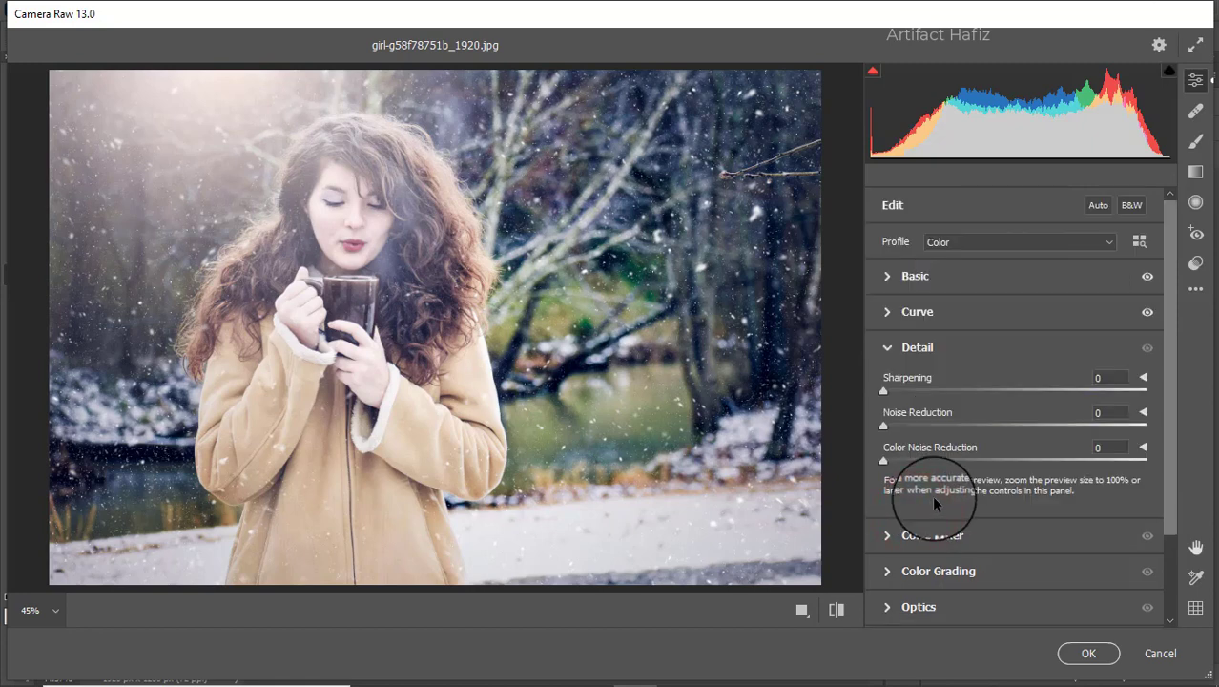
pyautogui.click(885, 393)
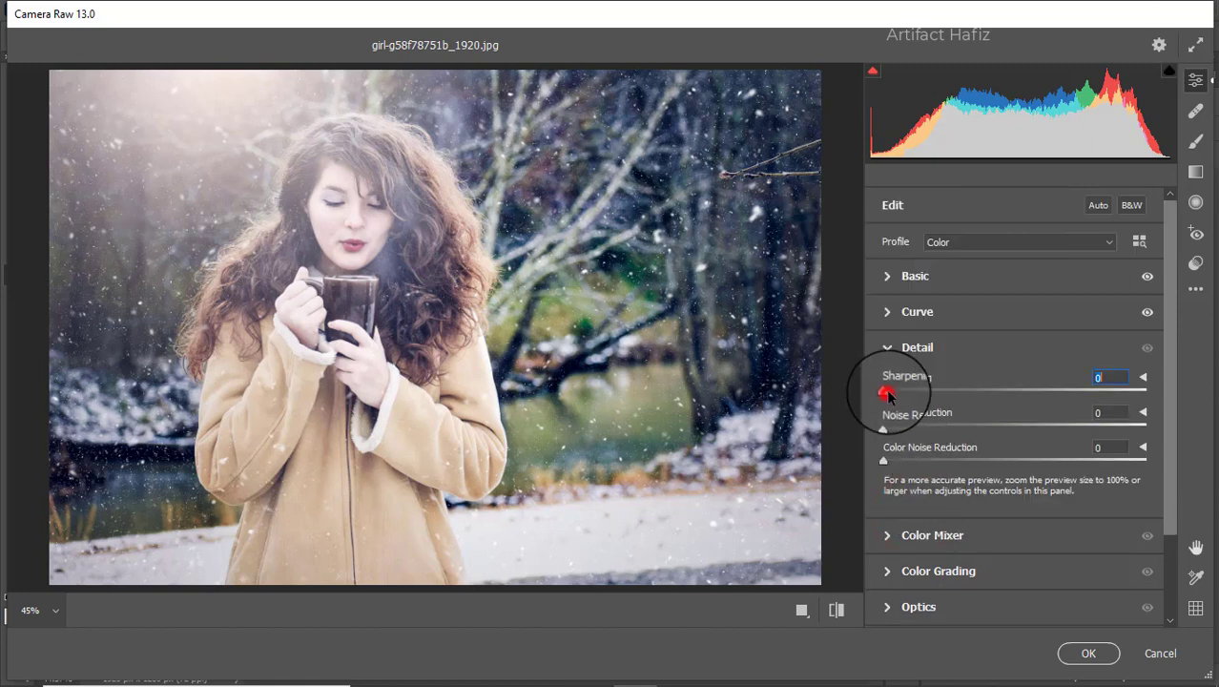
pyautogui.moveTo(891, 395); pyautogui.dragTo(921, 463)
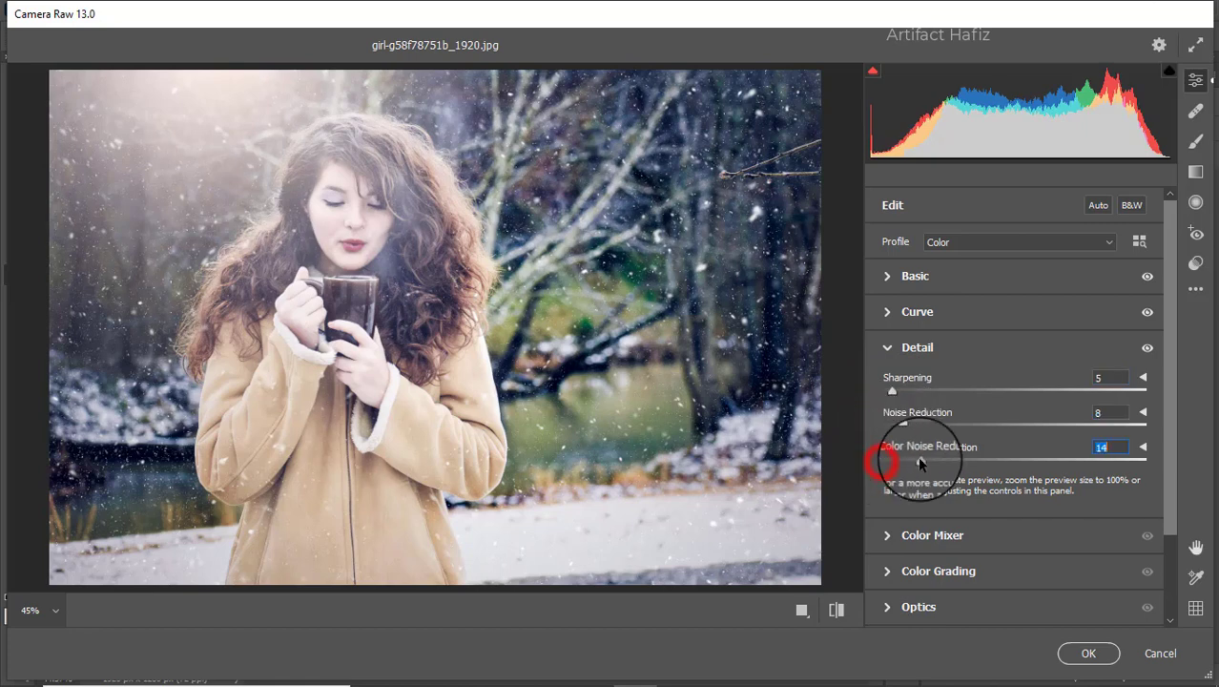
# Set Color Mixer saturation to Reds +62, Oranges +11, Yellows -19, Greens -84, Aquas +27 and Blues +25.
pyautogui.click(901, 537)
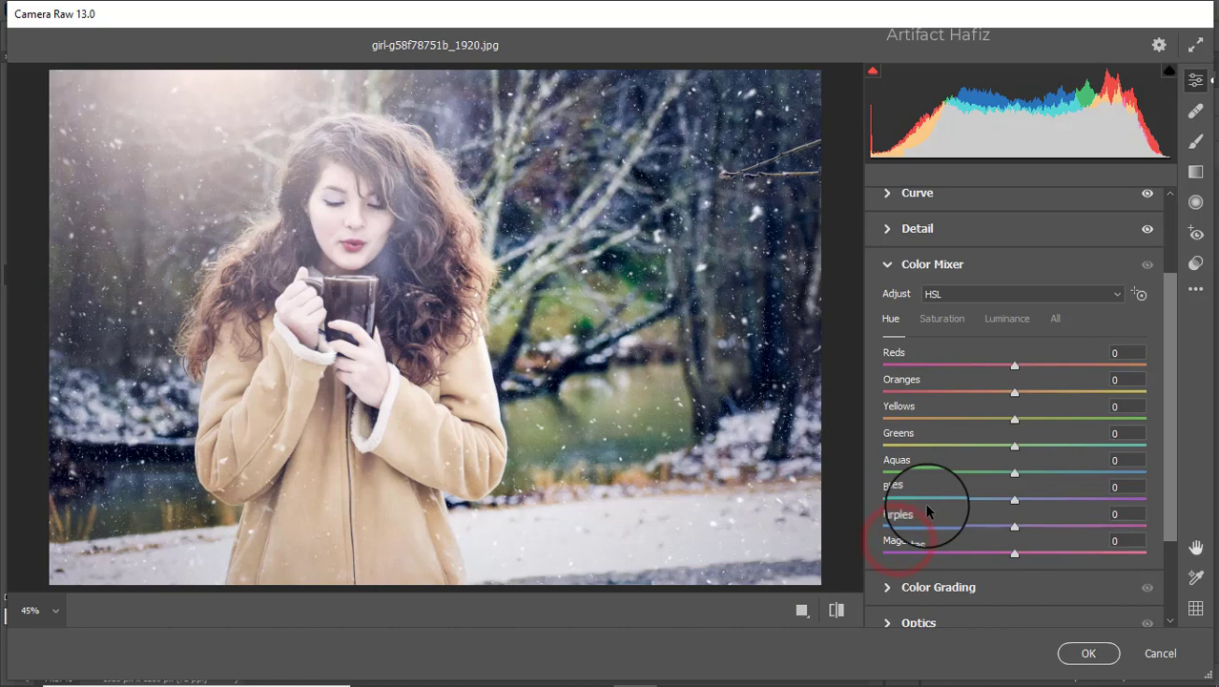
pyautogui.click(940, 320)
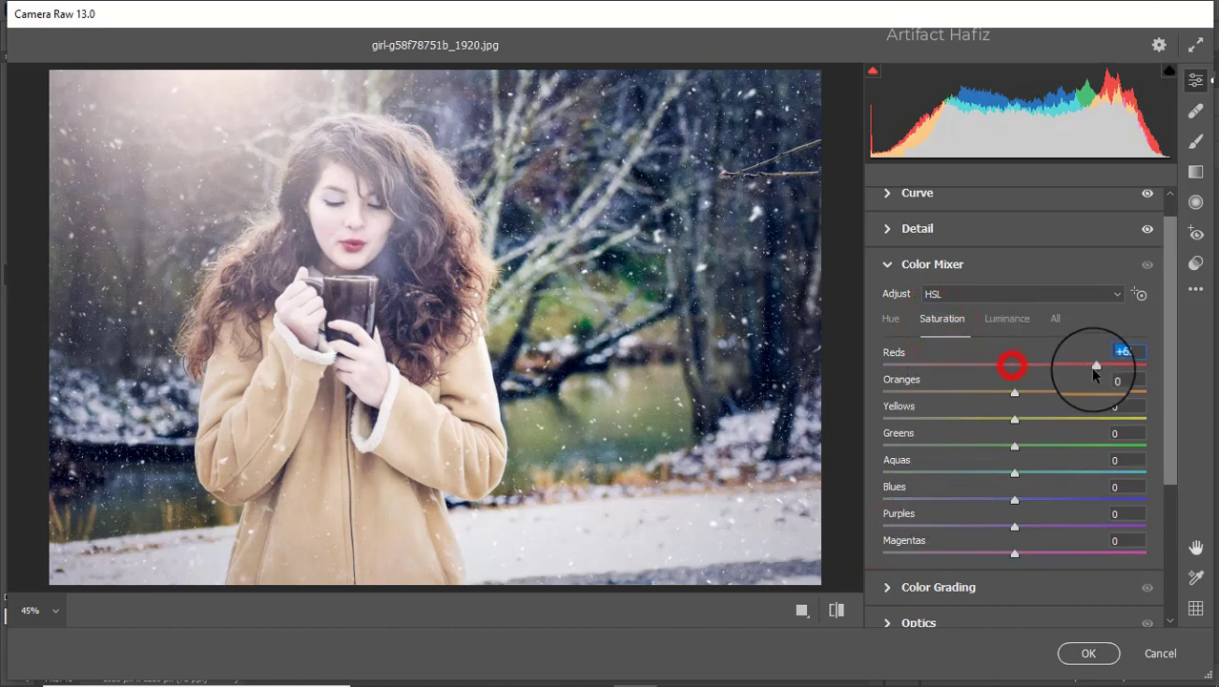
pyautogui.moveTo(1013, 392); pyautogui.dragTo(904, 446)
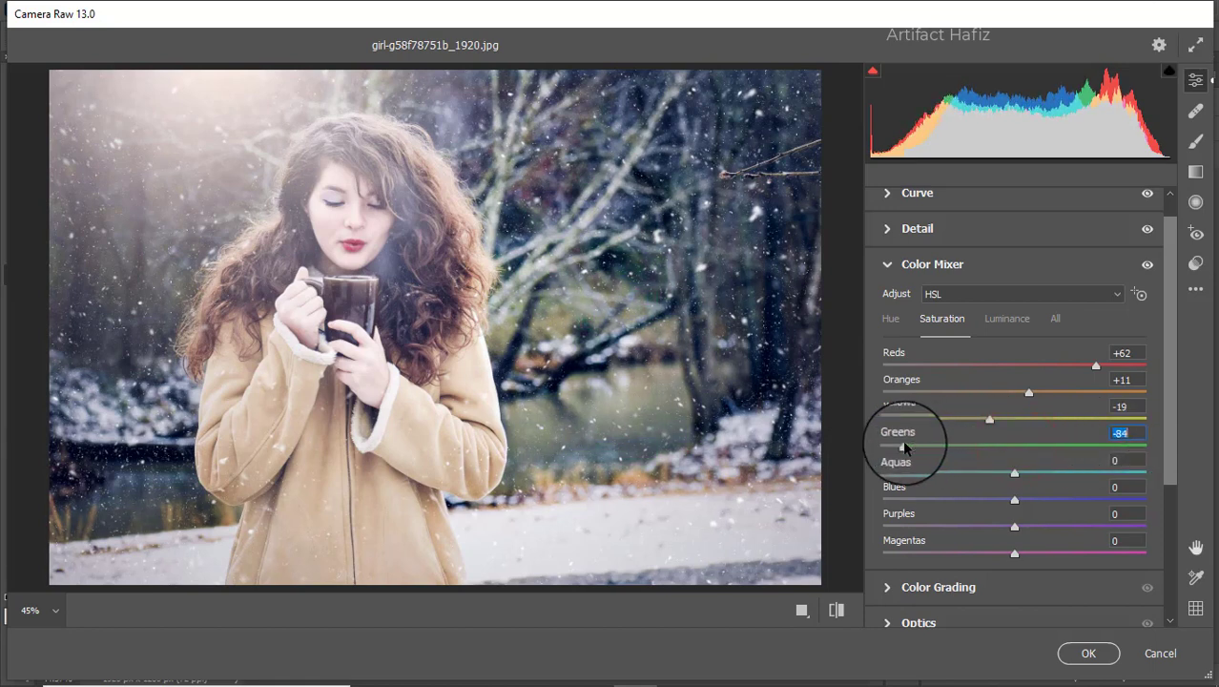
pyautogui.moveTo(1014, 474); pyautogui.dragTo(1047, 502)
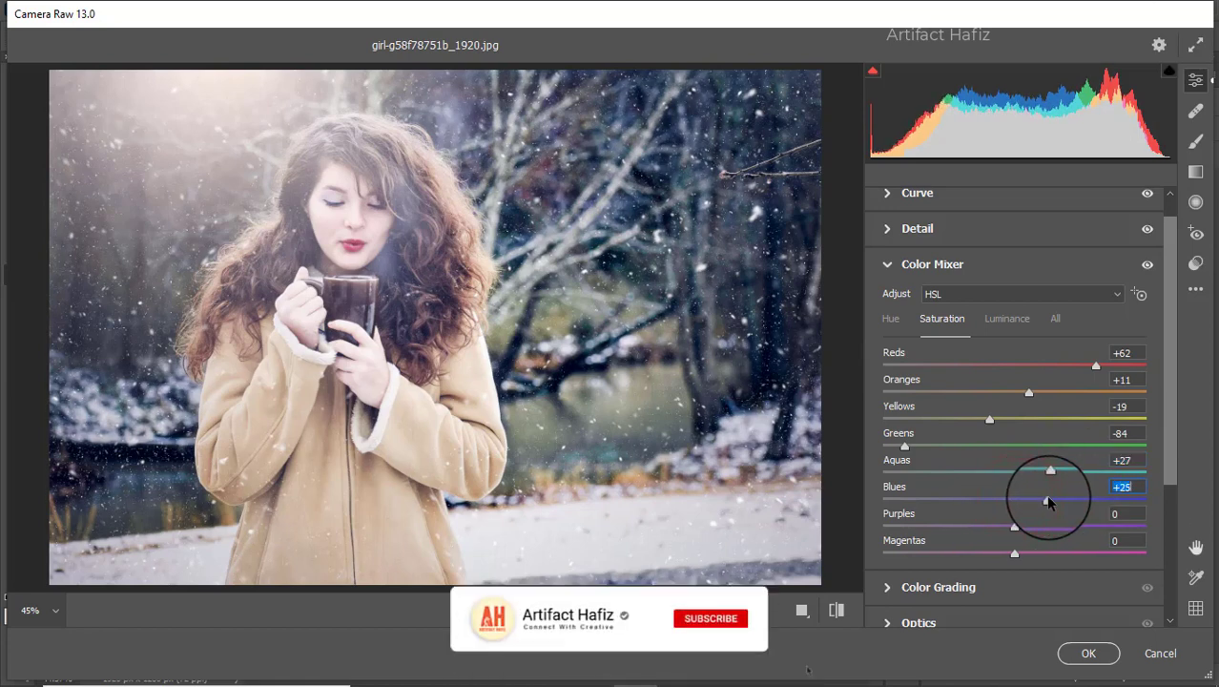
# Set the Color Mixer luminance of Oranges to +3 and adjust the luminance of Blues and Aquas.
pyautogui.click(1002, 322)
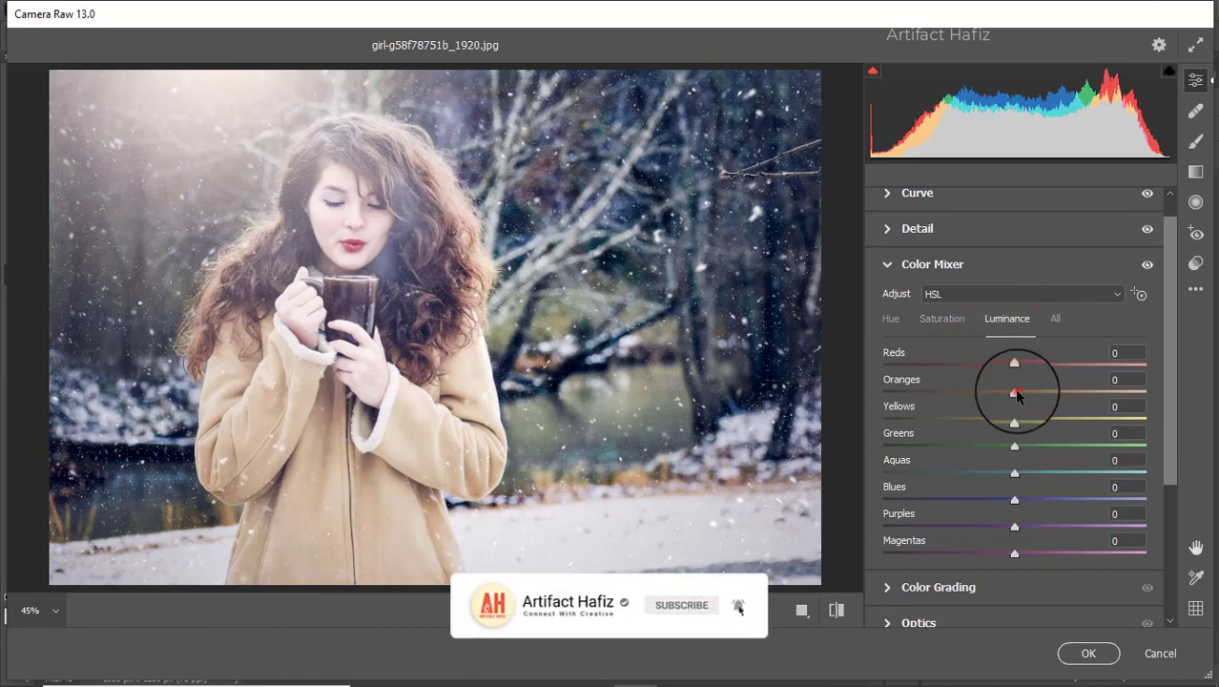
pyautogui.moveTo(1014, 392)
pyautogui.mouseDown()
pyautogui.moveTo(1066, 395)
pyautogui.moveTo(969, 404)
pyautogui.moveTo(1075, 404)
pyautogui.moveTo(1018, 405)
pyautogui.mouseUp()
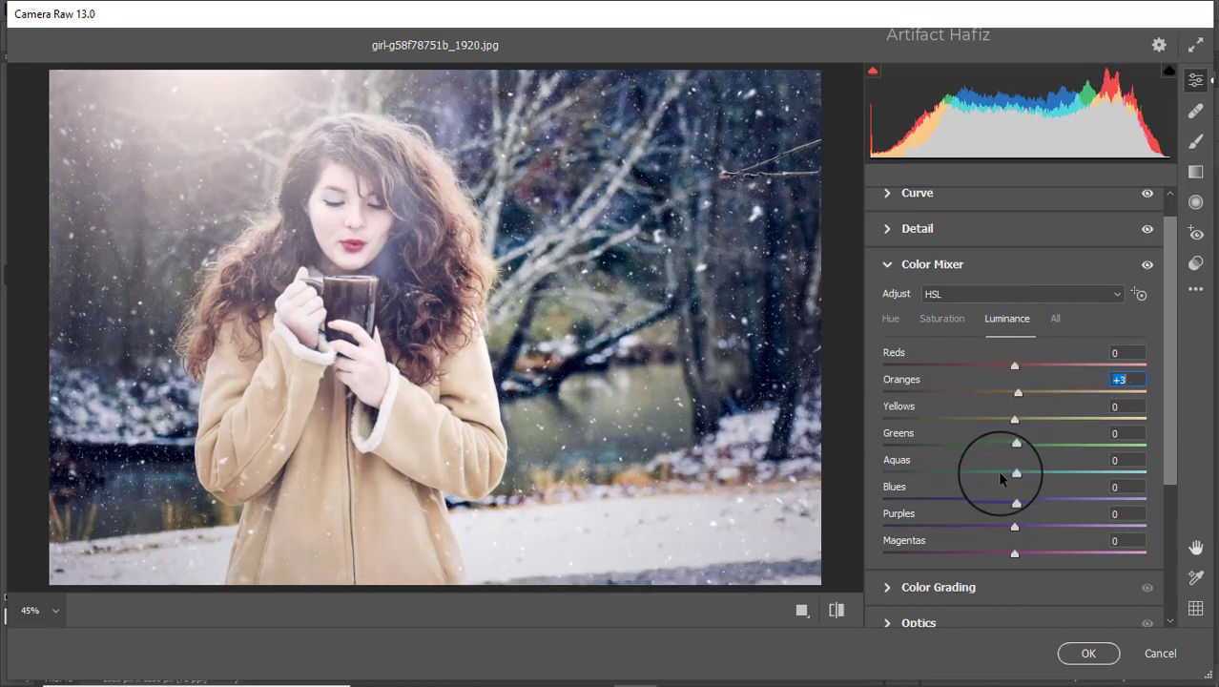
pyautogui.moveTo(1016, 503); pyautogui.dragTo(1048, 473)
# Set the Color Mixer hue of Aquas to -77, Blues to -100 and Greens to +20.
pyautogui.click(891, 319)
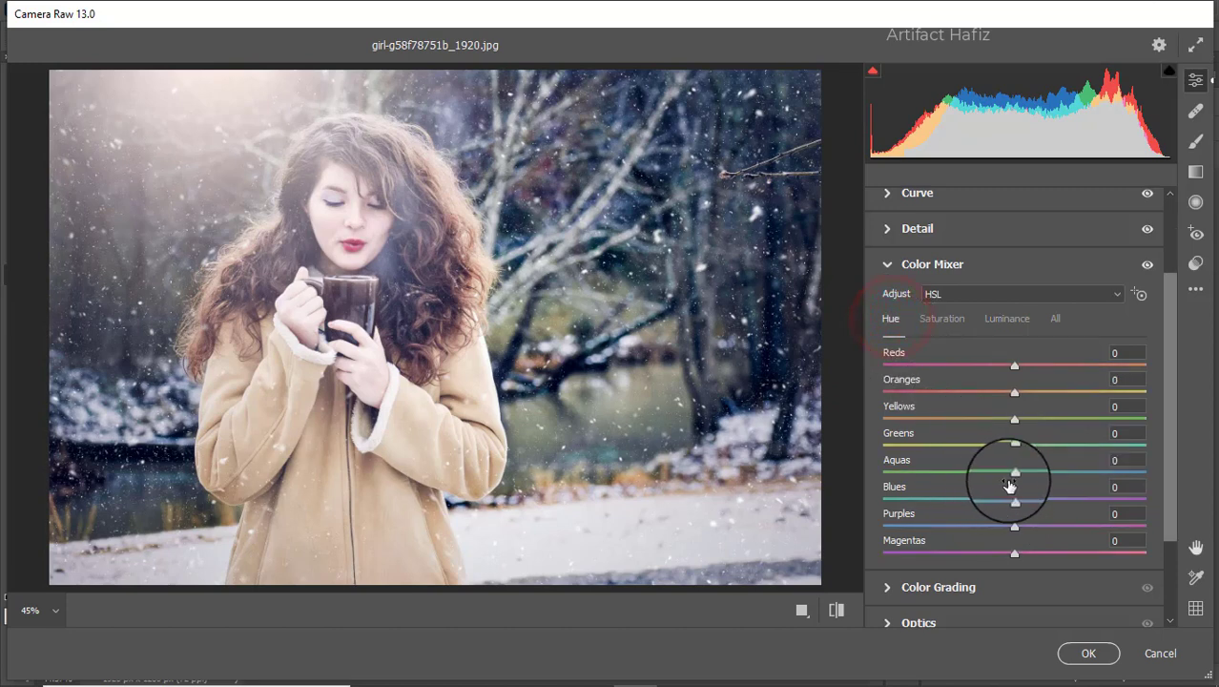
pyautogui.moveTo(1019, 477); pyautogui.dragTo(859, 495)
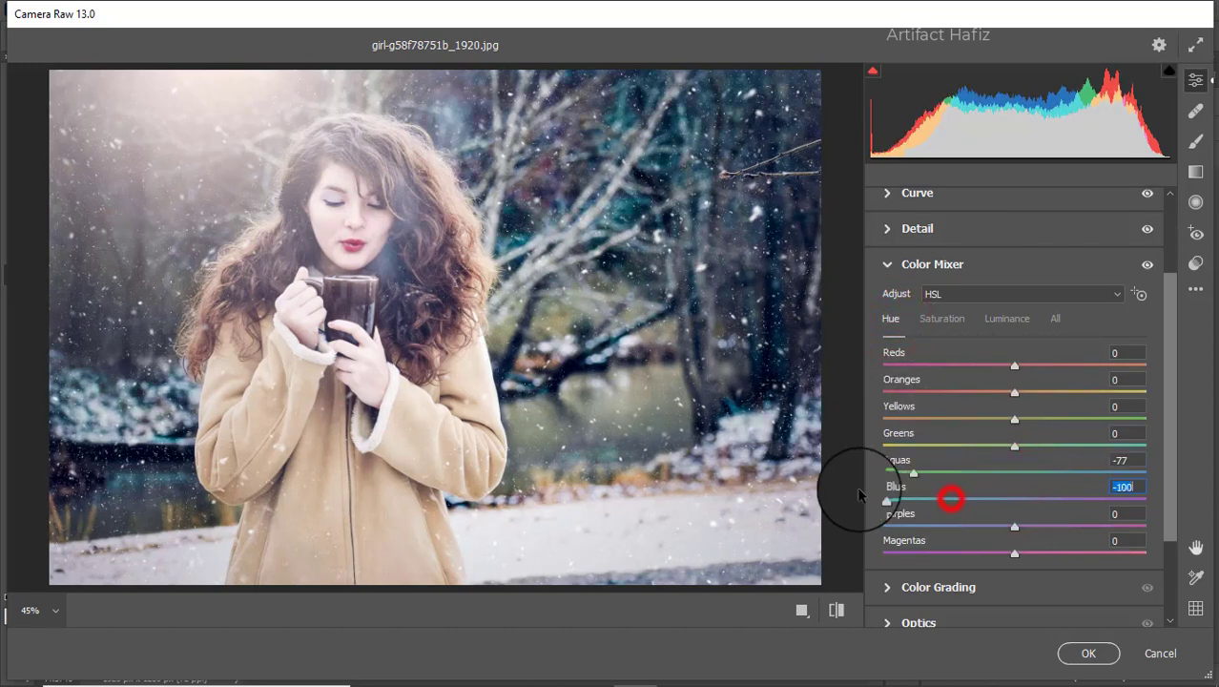
pyautogui.scroll(-2, 985, 440)
pyautogui.scroll(2, 985, 441)
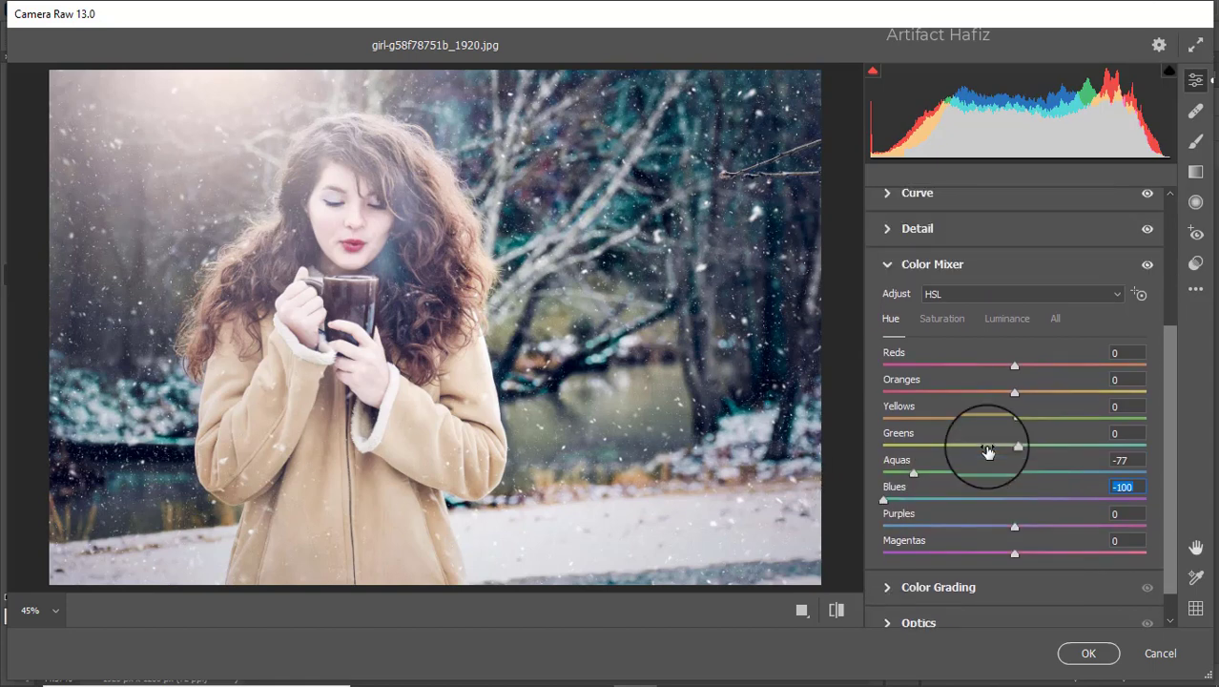
pyautogui.moveTo(1013, 446); pyautogui.dragTo(1057, 452)
# In Color Grading, tint the shadows slightly blue, the highlights with hue 255 and saturation 9, and the midtones slightly magenta.
pyautogui.scroll(-1, 953, 515)
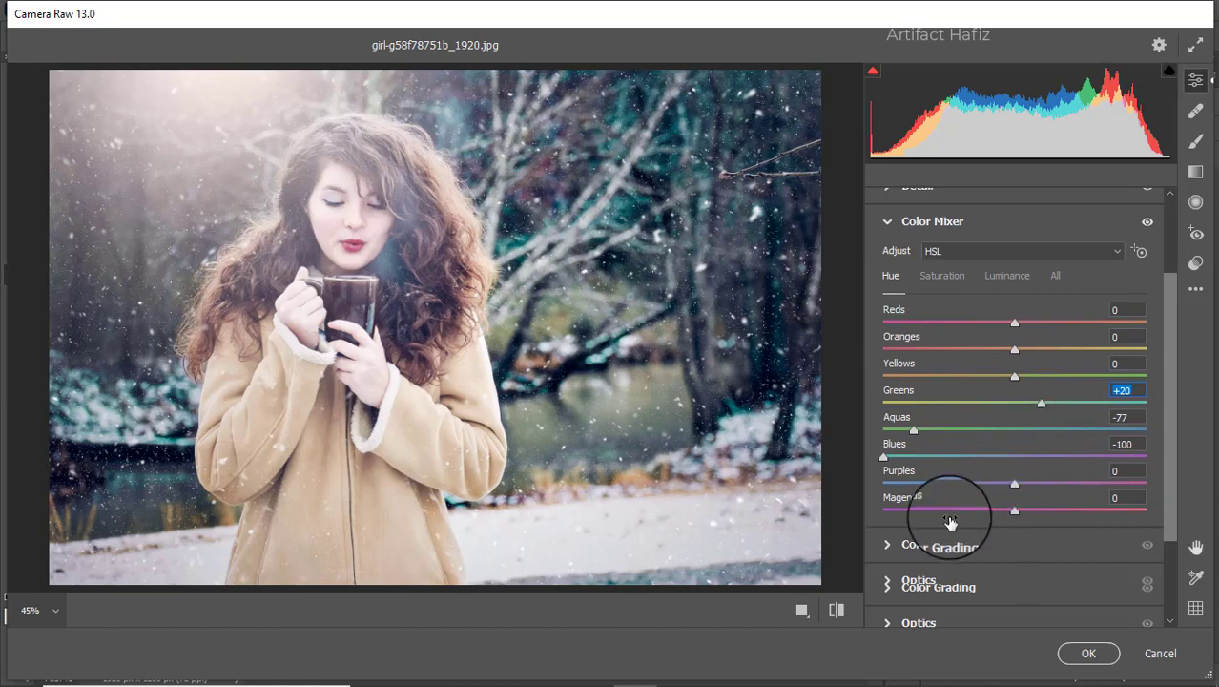
pyautogui.click(911, 541)
pyautogui.moveTo(957, 474); pyautogui.dragTo(954, 477)
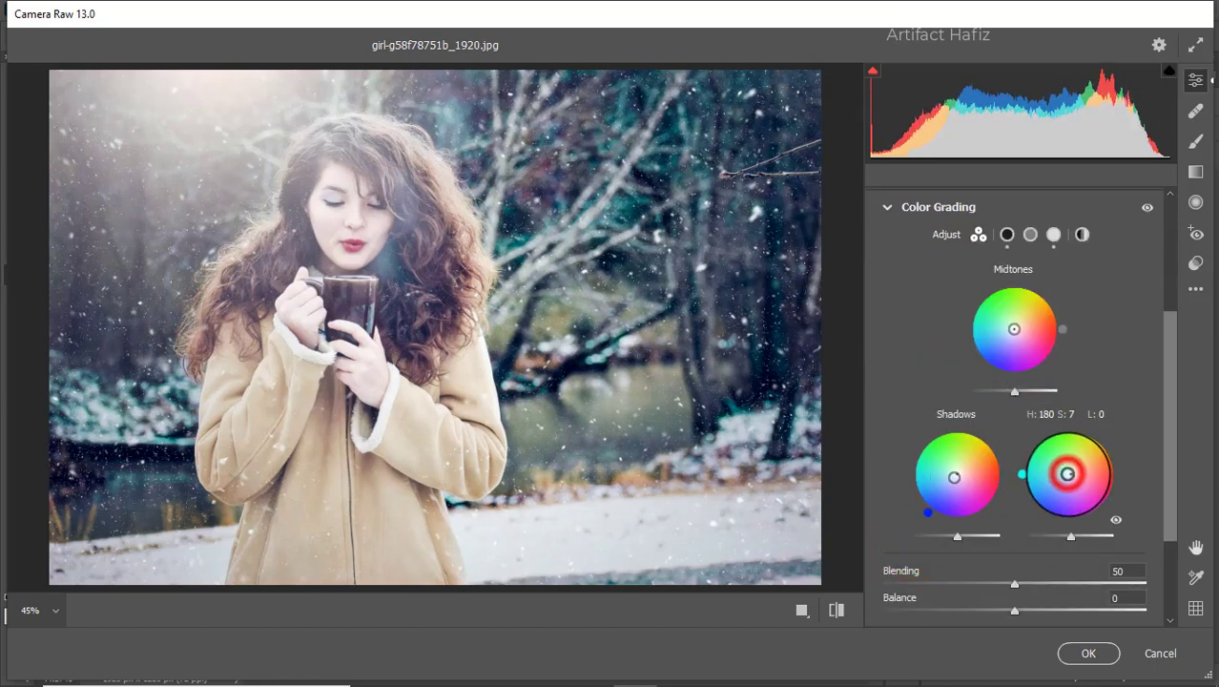
pyautogui.moveTo(1070, 474); pyautogui.dragTo(1055, 552)
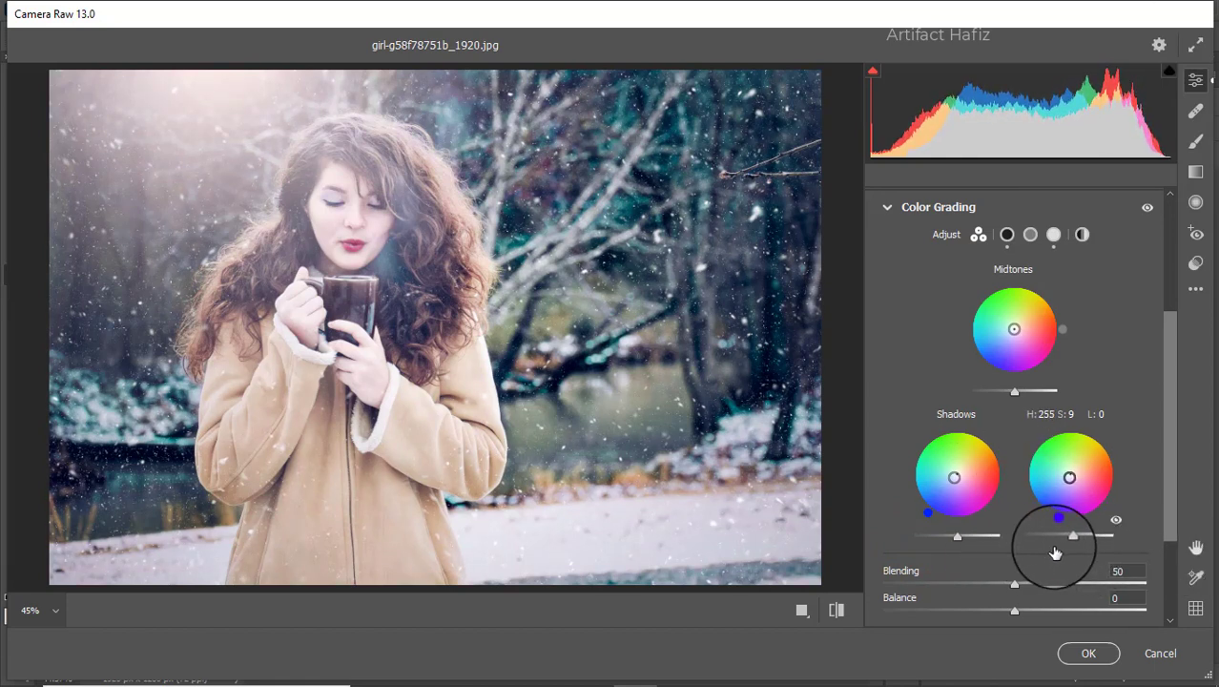
pyautogui.moveTo(1013, 328); pyautogui.dragTo(1108, 384)
# Add a very slight dark vignette by setting Vignetting to -2 in the Effects adjustments.
pyautogui.scroll(-3, 1107, 381)
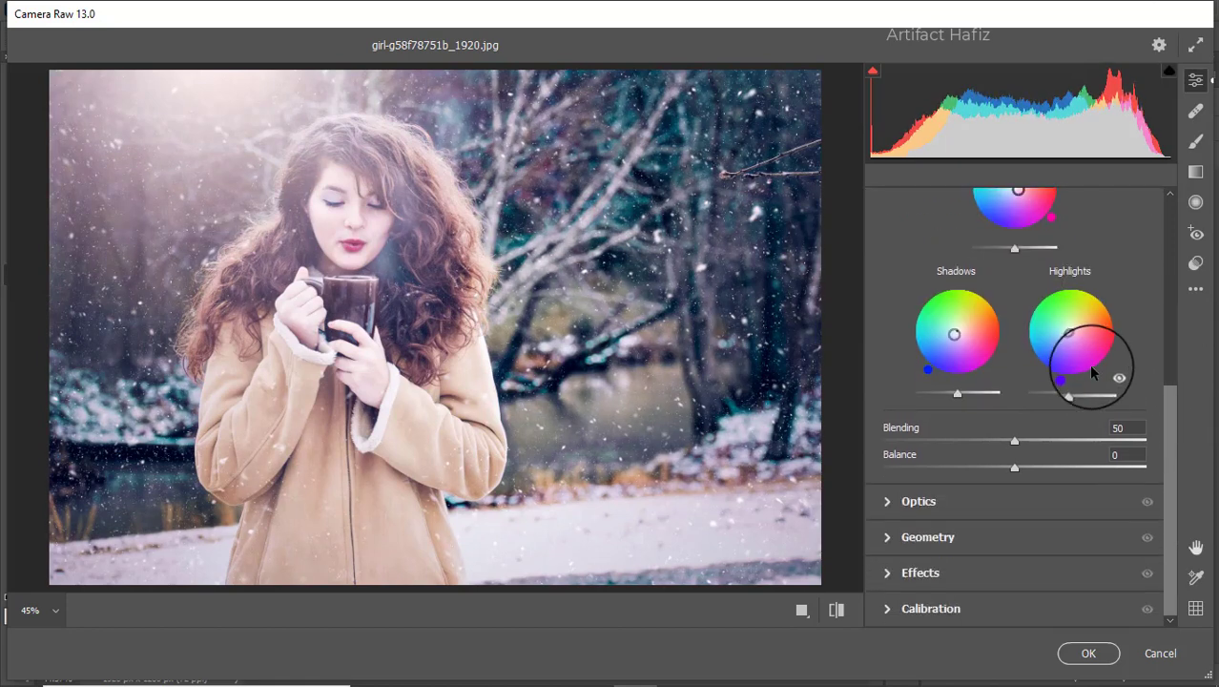
pyautogui.click(955, 570)
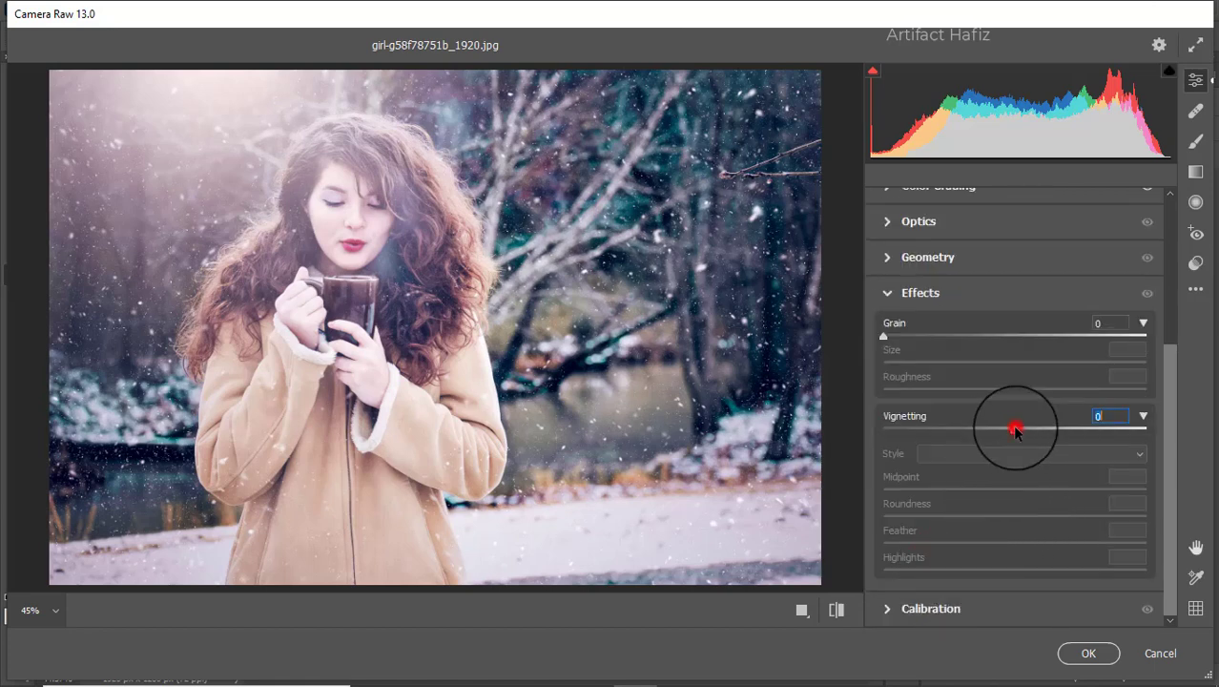
pyautogui.moveTo(1015, 431); pyautogui.dragTo(1012, 432)
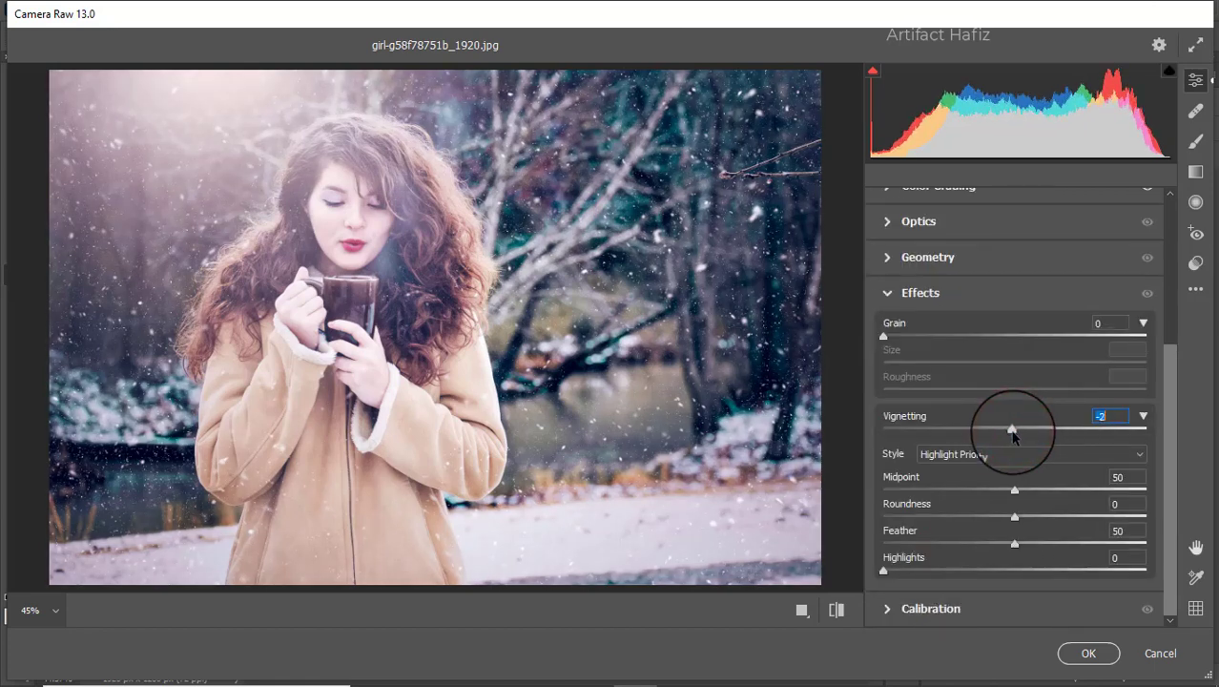
# Set Calibration saturation to +51 for Green Primary, -24 for Red Primary and +41 for Blue Primary, and apply the Camera Raw Filter.
pyautogui.click(918, 606)
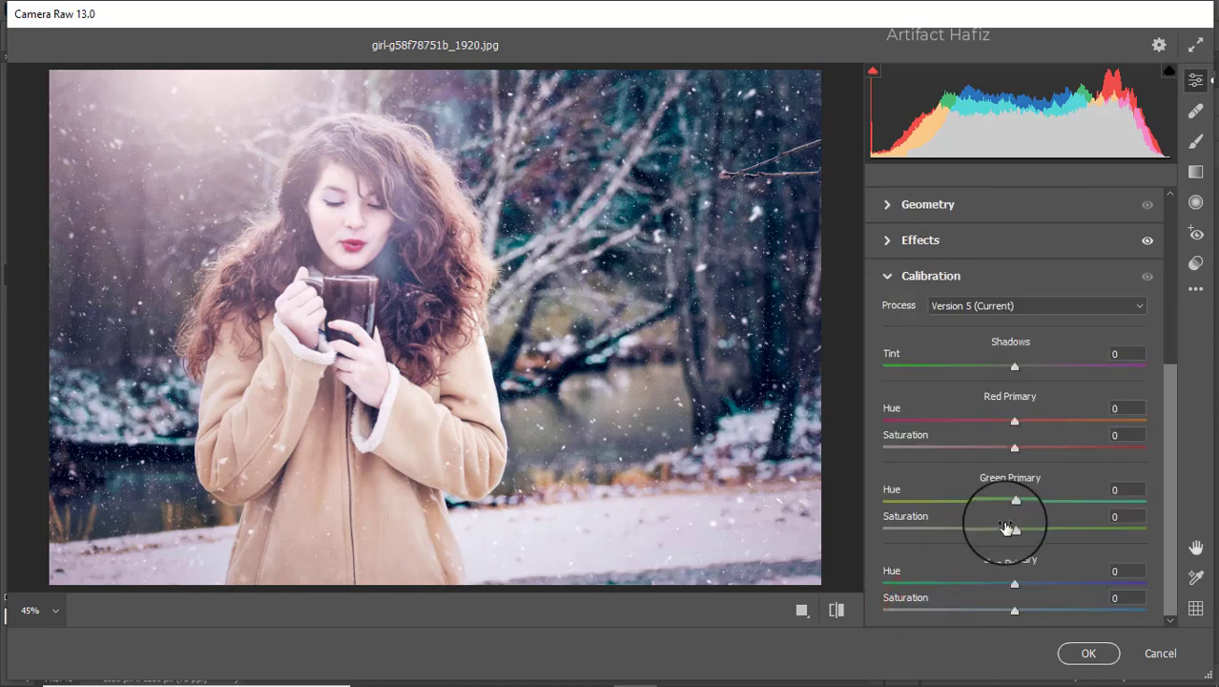
pyautogui.moveTo(1010, 528); pyautogui.dragTo(1077, 527)
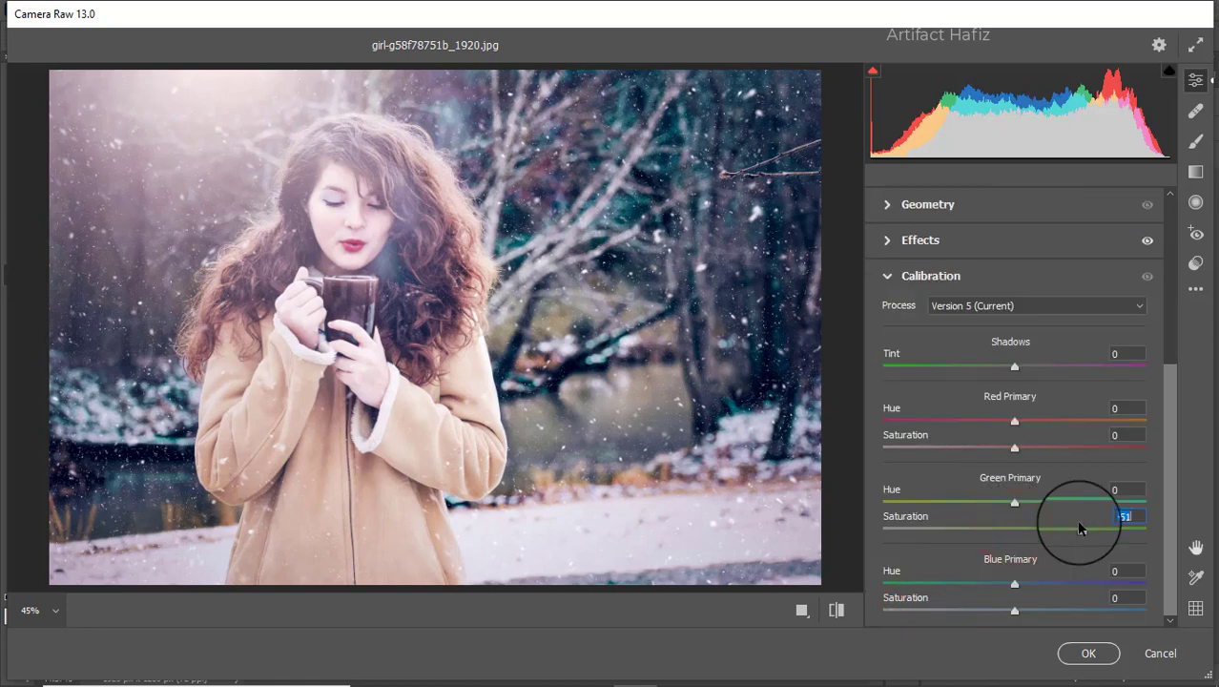
pyautogui.moveTo(1016, 447); pyautogui.dragTo(993, 455)
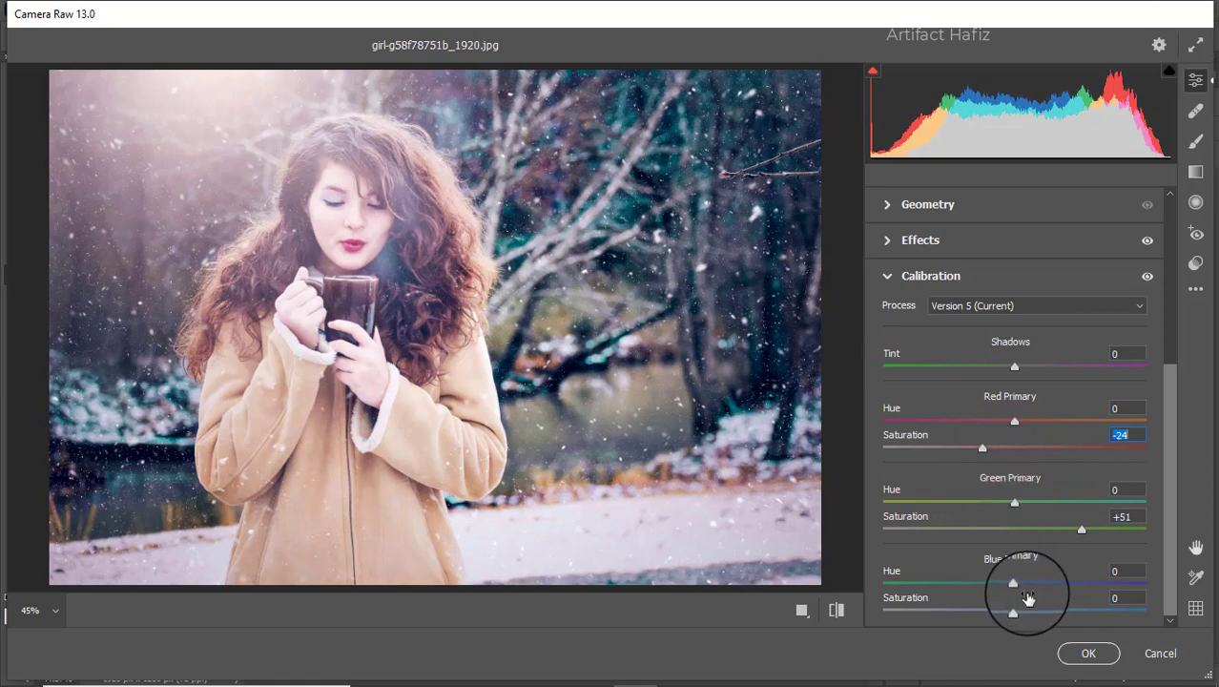
pyautogui.moveTo(1014, 609); pyautogui.dragTo(1068, 612)
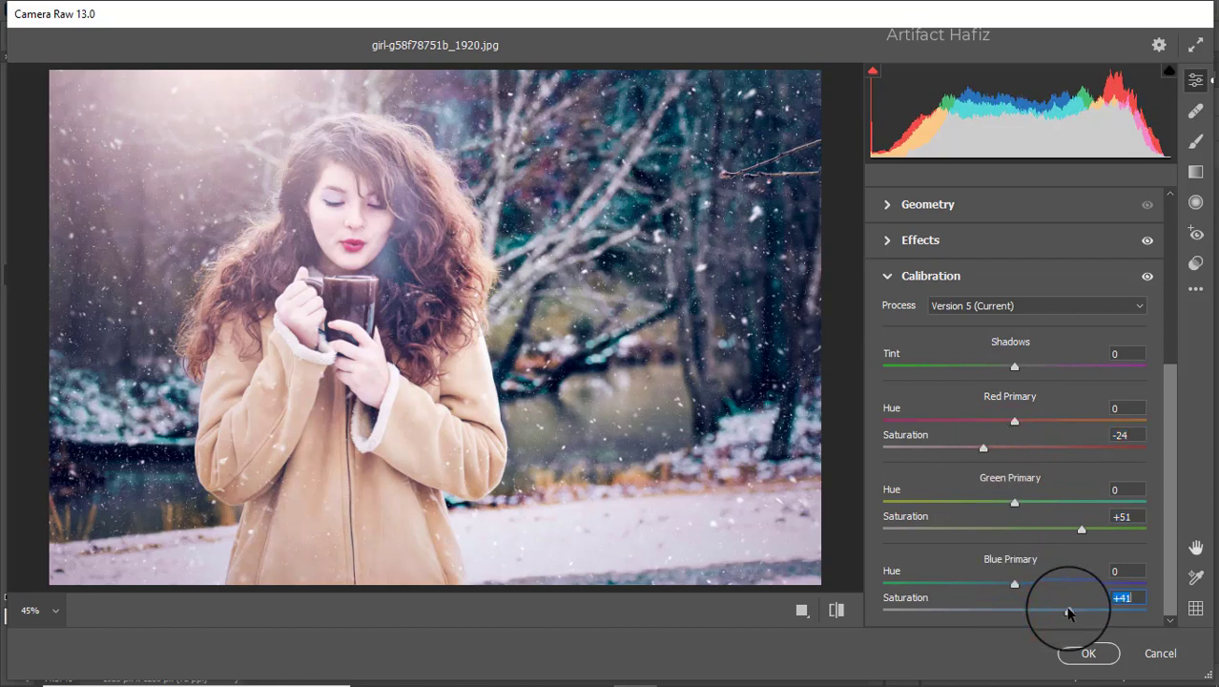
pyautogui.click(1090, 653)
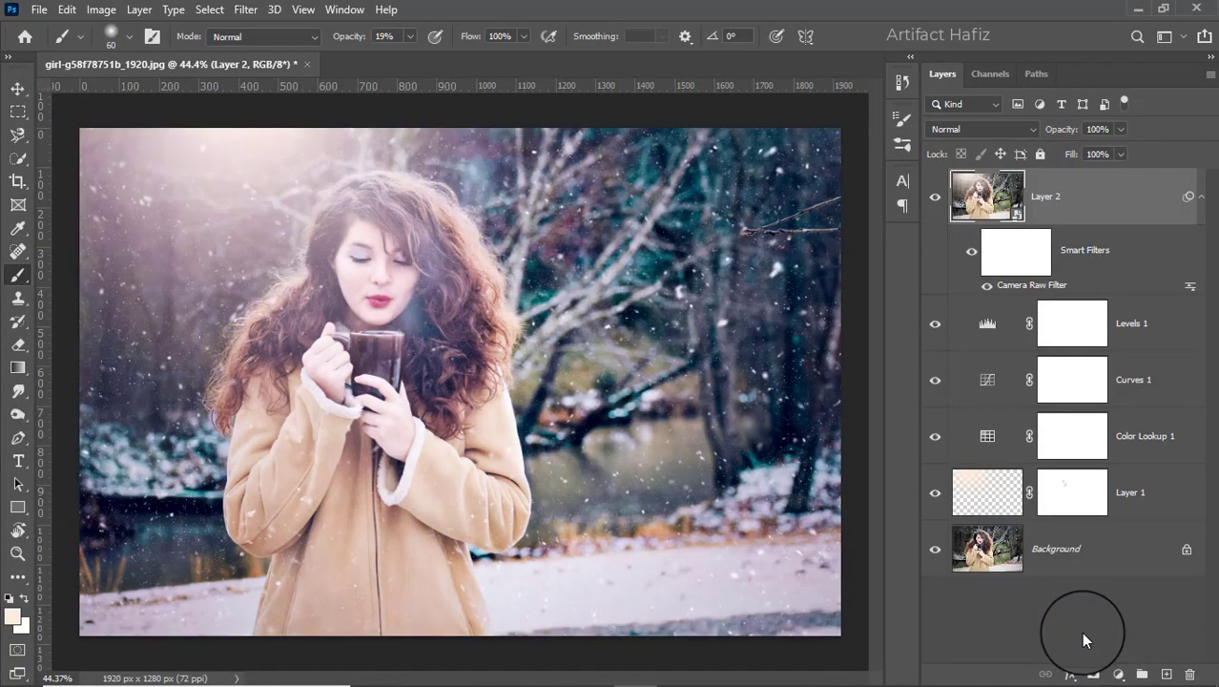
# Compare the graded portrait with the original by toggling the visibility of all layers except Background.
pyautogui.keyDown('alt'); pyautogui.click(933, 551); pyautogui.keyUp('alt')
pyautogui.keyDown('alt'); pyautogui.click(932, 551); pyautogui.keyUp('alt')
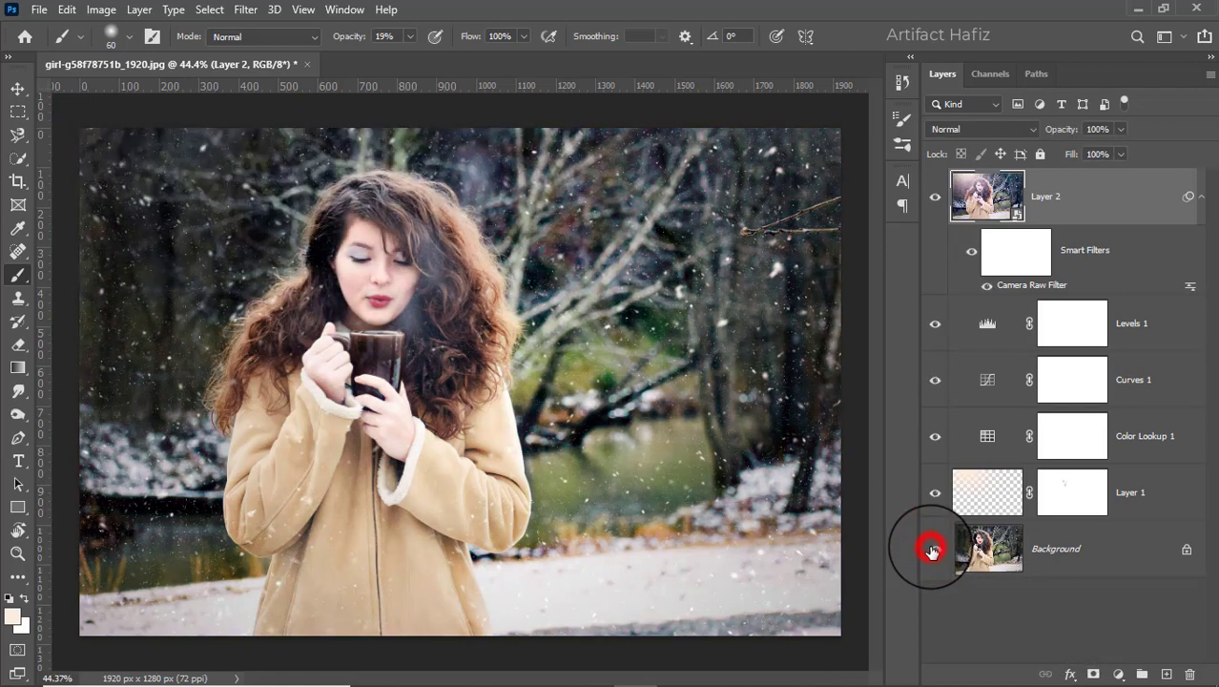
pyautogui.keyDown('alt'); pyautogui.click(933, 551); pyautogui.keyUp('alt')
pyautogui.keyDown('alt'); pyautogui.click(932, 551); pyautogui.keyUp('alt')
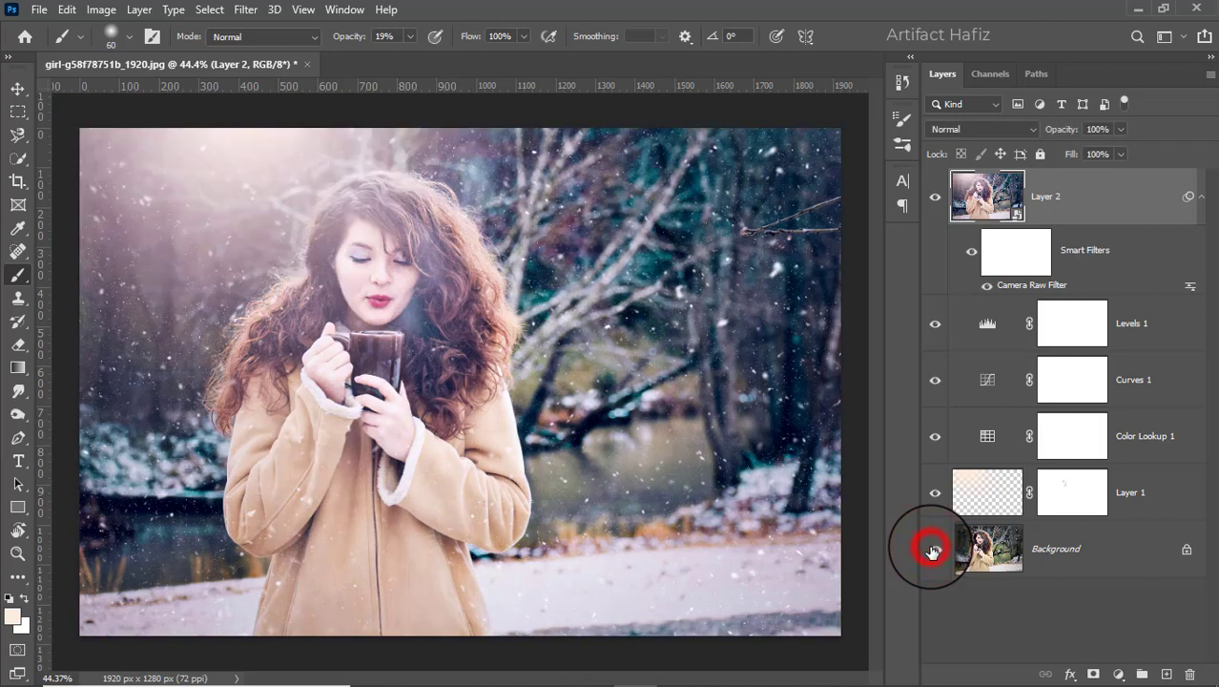